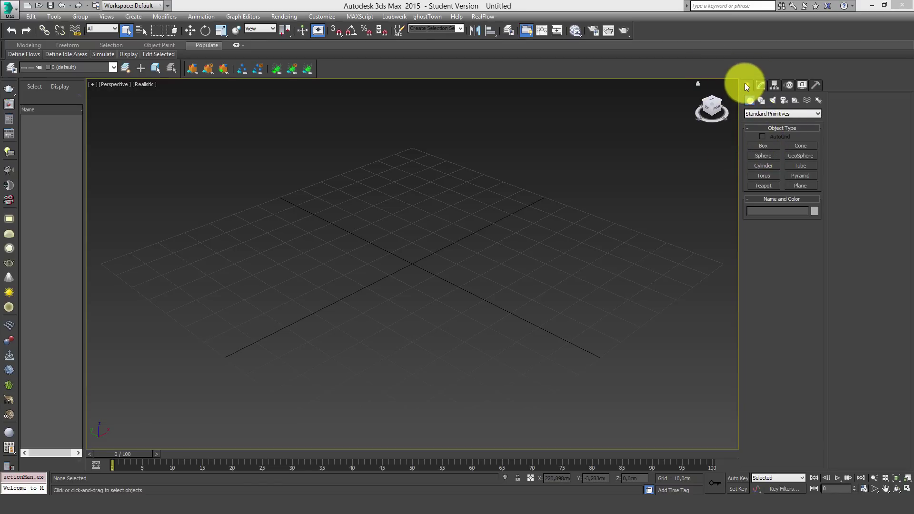
Draw a box and set its length, width and height to 40 cm
click(764, 146)
drag(419, 223, 418, 309)
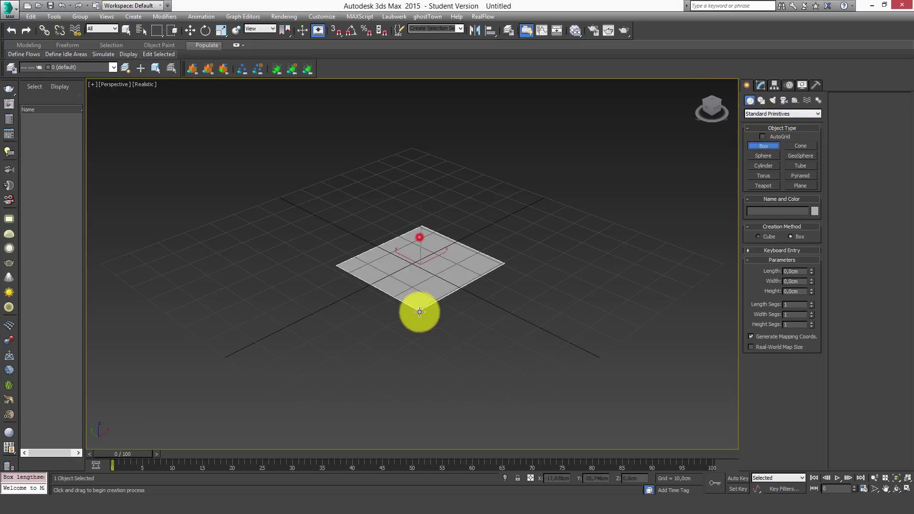
click(404, 175)
click(761, 86)
double_click(800, 219)
text(40)
key(Tab)
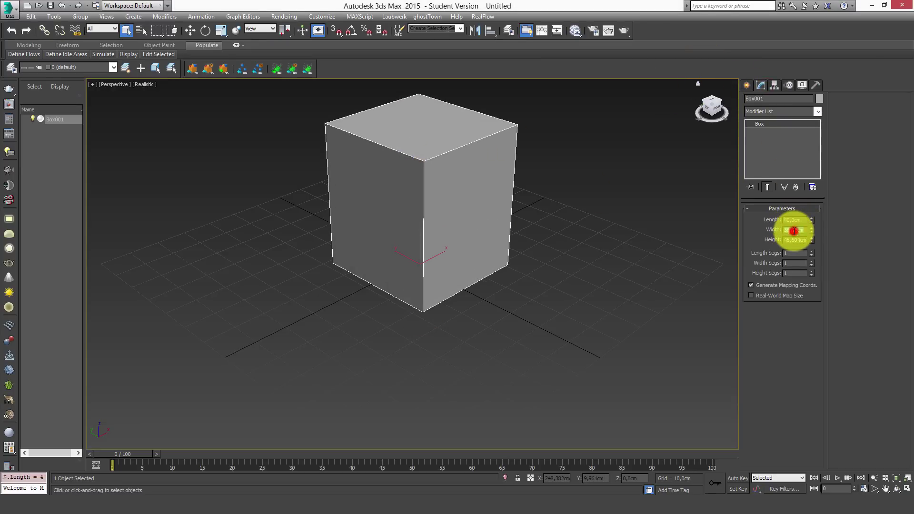
text(40)
key(Tab)
text(40)
key(Tab)
Zero the cube's X and Y position, then try a 42.4 cm length and undo it
middle_drag(535, 248, 539, 248)
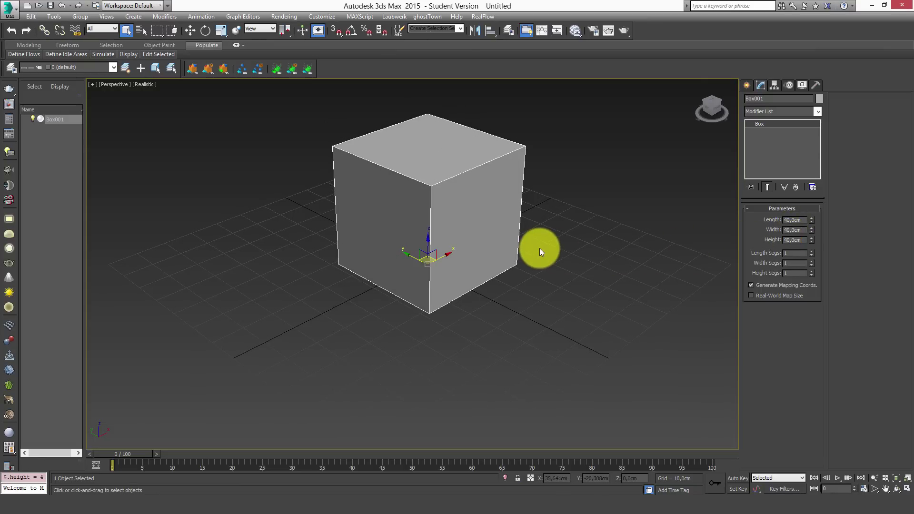
key(w)
right_click(572, 480)
right_click(615, 475)
scroll(524, 320, up, 5)
mouse_move(524, 321)
alt+middle_down()
mouse_move(435, 304)
mouse_move(552, 307)
mouse_move(512, 314)
mouse_move(502, 302)
alt+middle_up()
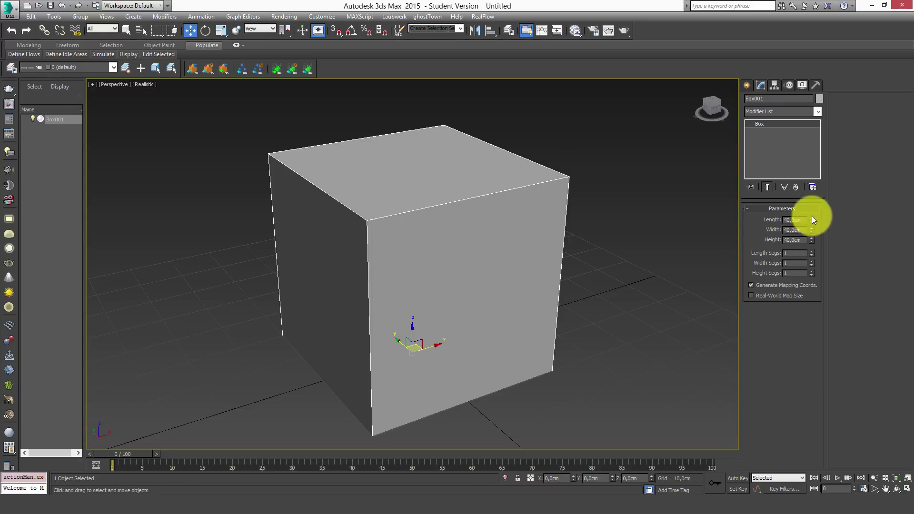
drag(811, 219, 810, 238)
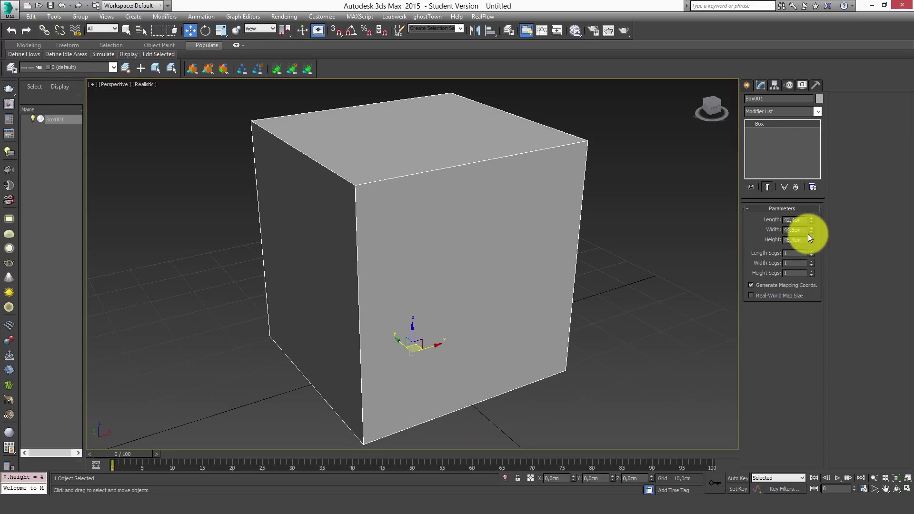
key(ctrl+z)
key(ctrl+z)
key(ctrl+z)
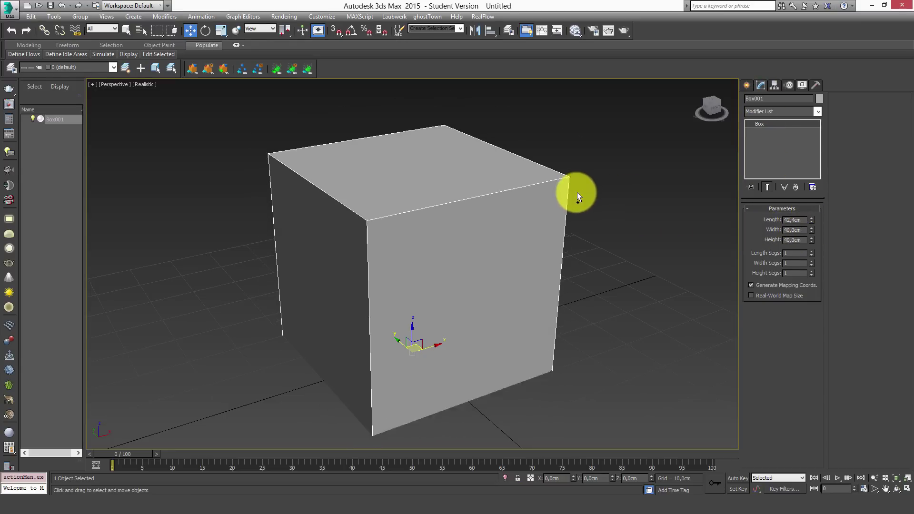
Convert the box to an Editable Poly and enter Vertex mode
right_click(483, 173)
mouse_move(532, 267)
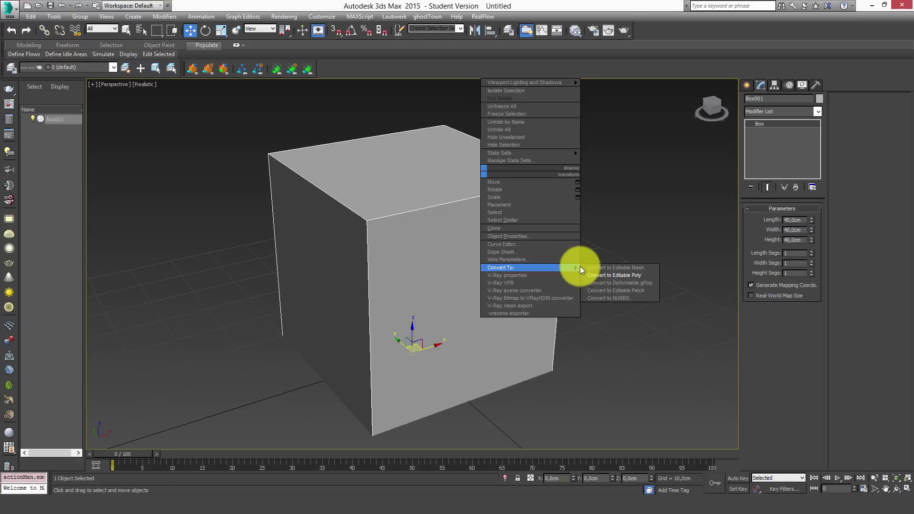
click(616, 275)
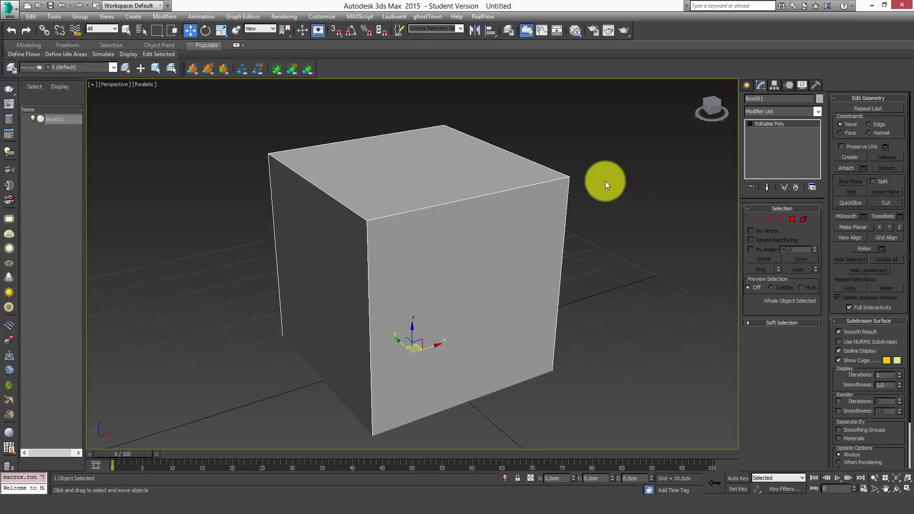
click(757, 219)
Pull the top-right and top-left corner vertices outward to skew the cube
click(570, 178)
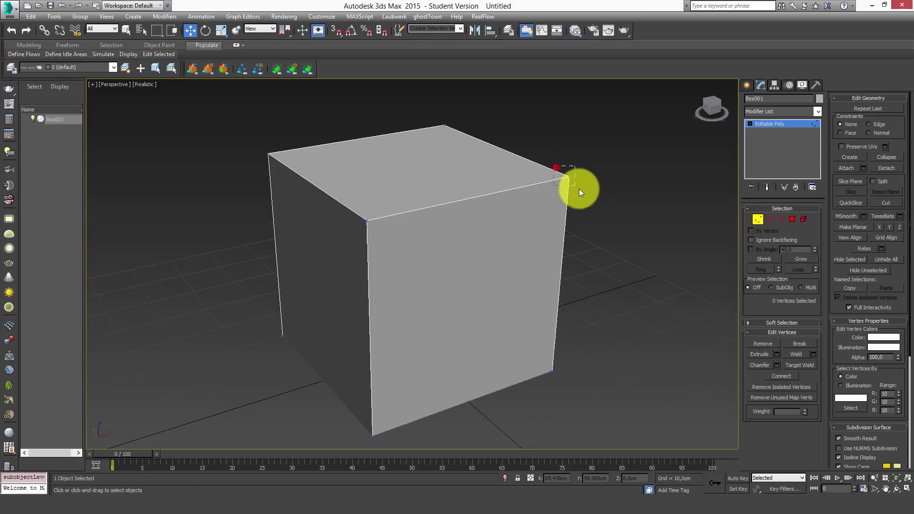
mouse_move(593, 173)
mouse_down()
mouse_move(573, 167)
mouse_move(595, 172)
mouse_up()
click(617, 253)
mouse_move(618, 253)
alt+middle_down()
mouse_move(490, 252)
mouse_move(377, 235)
mouse_move(577, 240)
alt+middle_up()
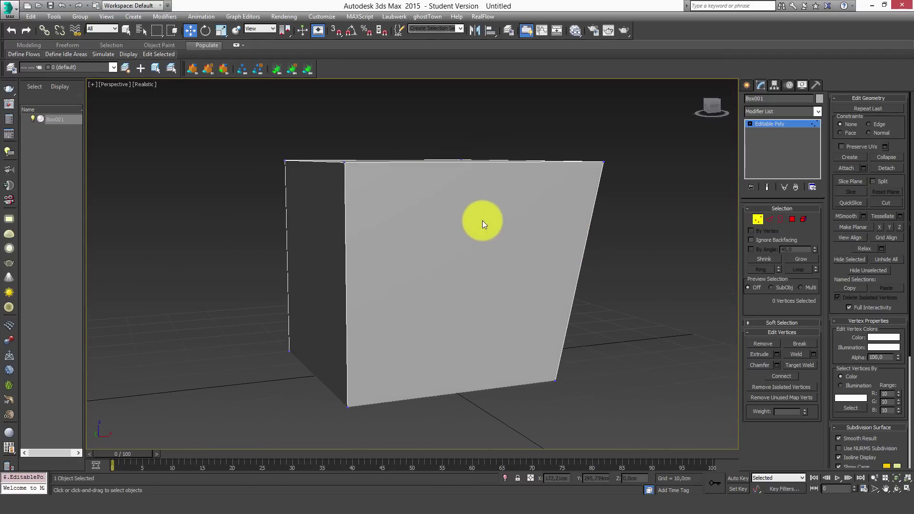
mouse_move(253, 147)
mouse_down()
mouse_move(291, 166)
mouse_move(282, 112)
mouse_up()
click(355, 102)
mouse_move(437, 170)
alt+middle_down()
mouse_move(395, 198)
mouse_move(321, 191)
alt+middle_up()
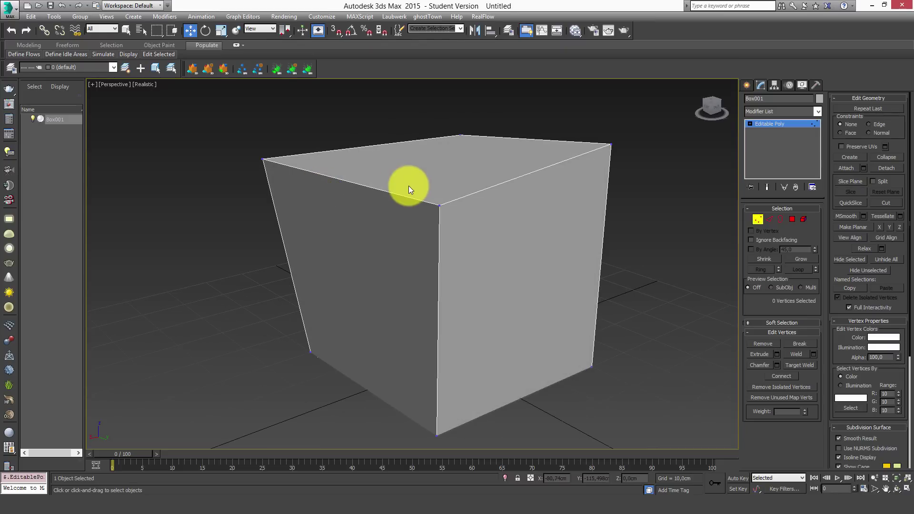
alt+middle_drag(382, 222, 459, 211)
Connect a vertical edge loop across the top and raise its middle edge into a roof ridge
key(2)
click(477, 182)
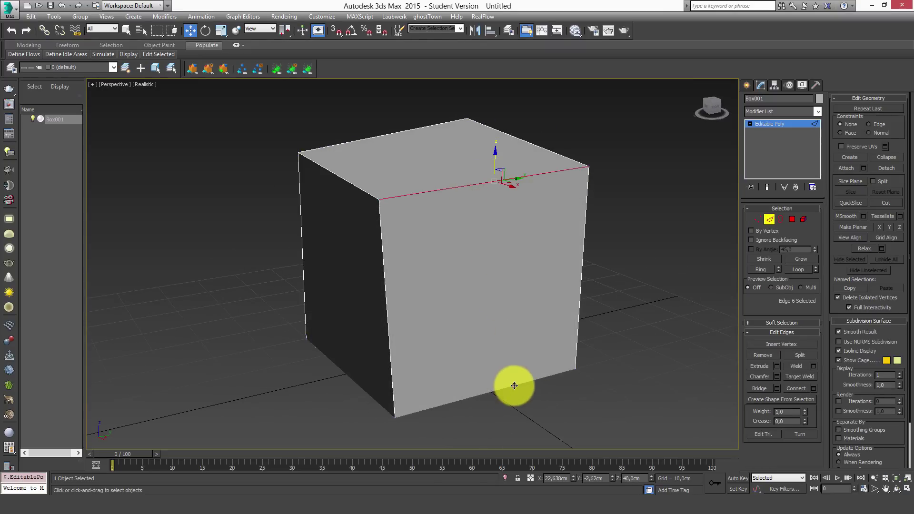
shift+click(510, 383)
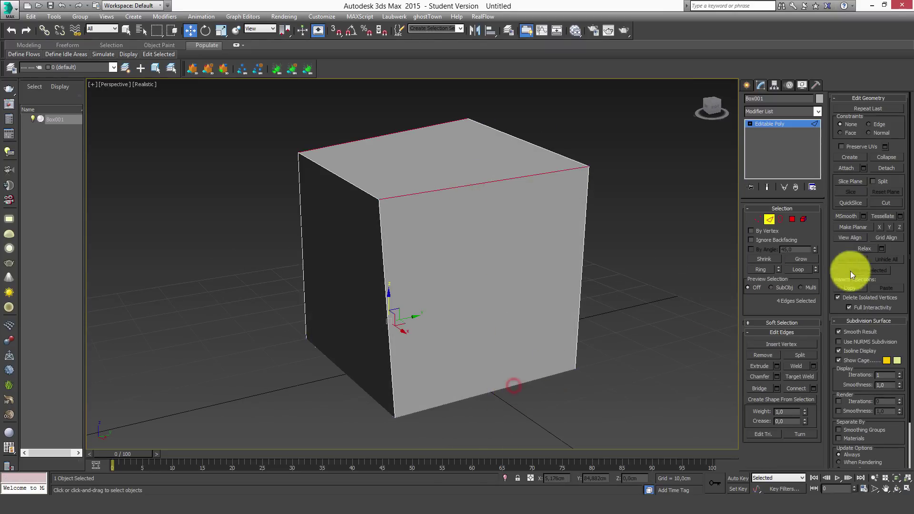
click(816, 387)
click(416, 313)
click(451, 161)
drag(430, 135, 439, 112)
click(536, 109)
mouse_move(506, 213)
alt+middle_down()
mouse_move(429, 205)
mouse_move(302, 216)
mouse_move(402, 241)
mouse_move(493, 249)
alt+middle_up()
Add a horizontal edge loop around the box from a ring of six vertical edges
key(4)
click(515, 237)
key(2)
click(492, 290)
shift+click(537, 274)
click(815, 388)
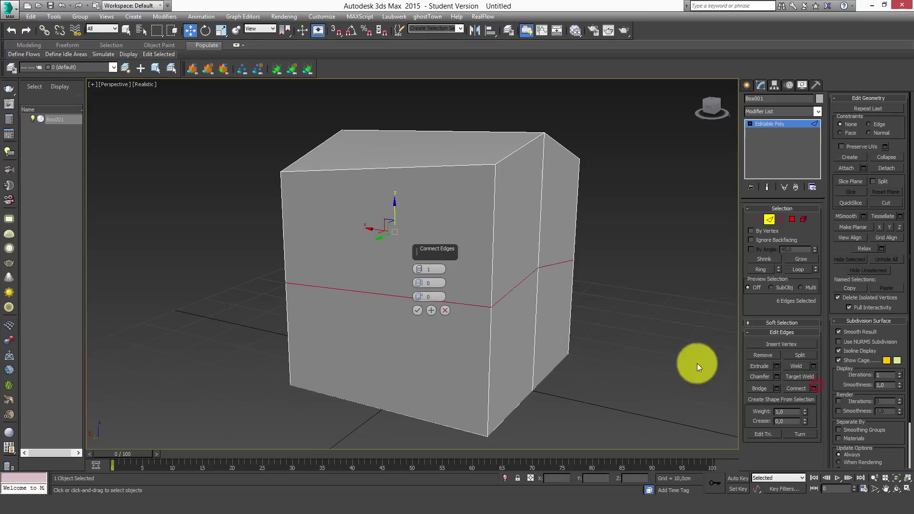
click(419, 308)
Extrude the lower side strip polygon outward by 10 cm
key(4)
click(504, 335)
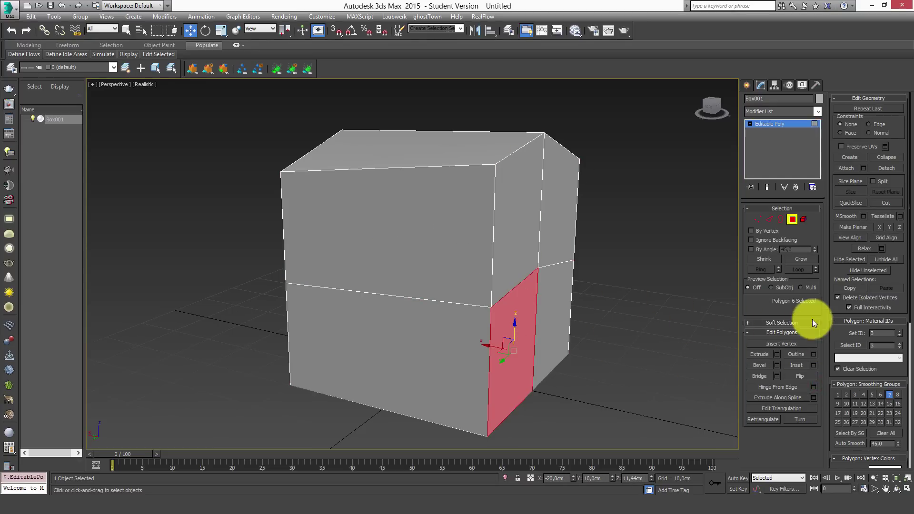
click(777, 352)
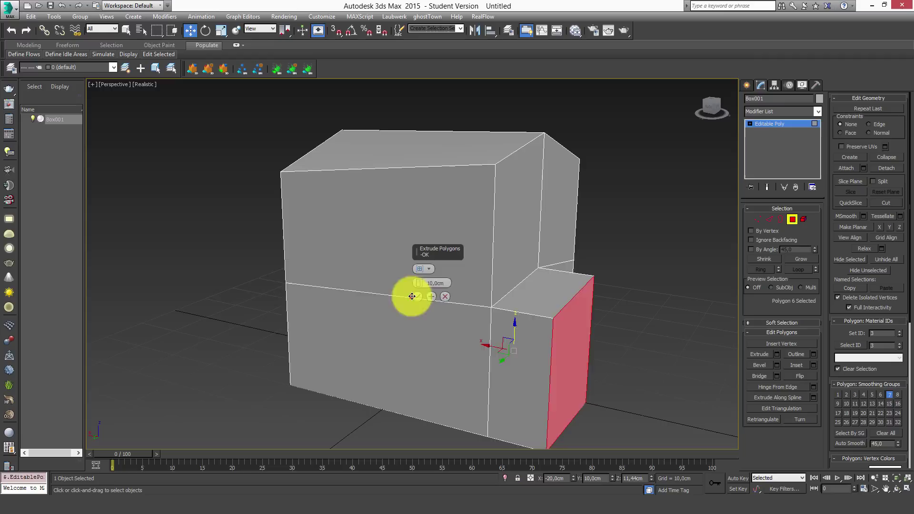
click(428, 297)
key(ctrl+z)
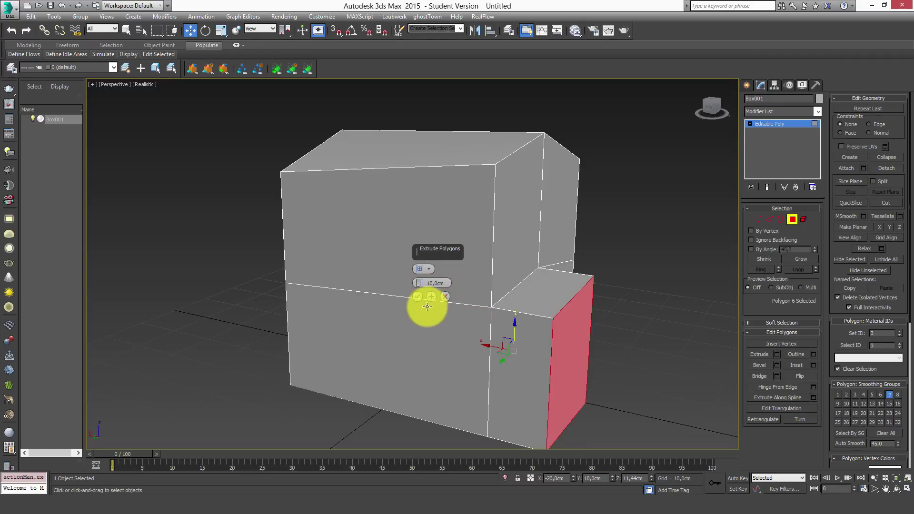
click(419, 296)
click(643, 245)
Delete the edited box, leaving the scene empty
alt+middle_drag(647, 348, 424, 356)
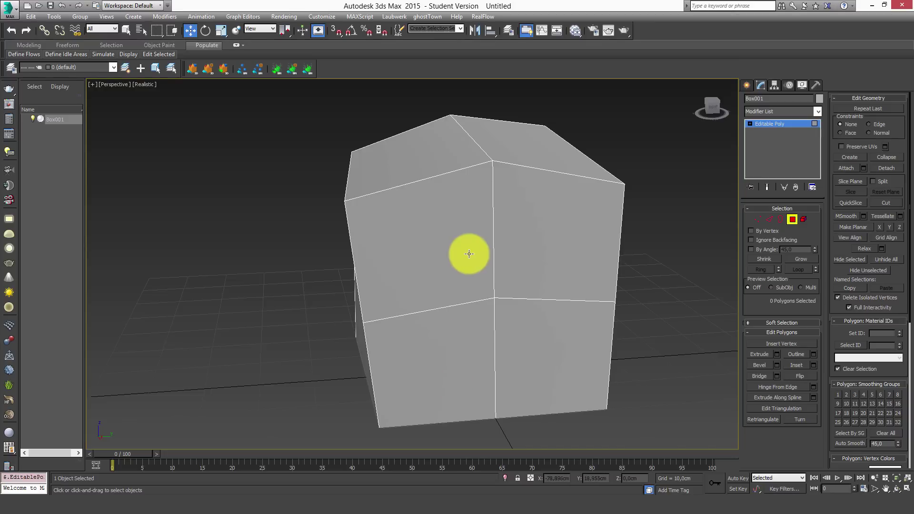
mouse_move(504, 308)
alt+middle_down()
mouse_move(653, 300)
mouse_move(767, 127)
alt+middle_up()
key(Delete)
mouse_move(436, 307)
alt+middle_down()
mouse_move(477, 330)
mouse_move(466, 301)
alt+middle_up()
Draw a cylinder and set its radius to 20 cm and height to 100 cm
click(746, 85)
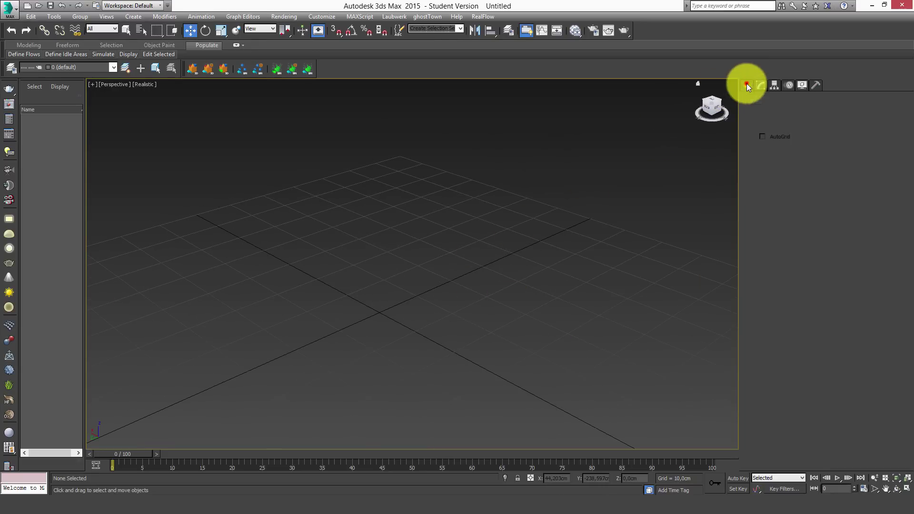
click(762, 169)
drag(484, 333, 559, 330)
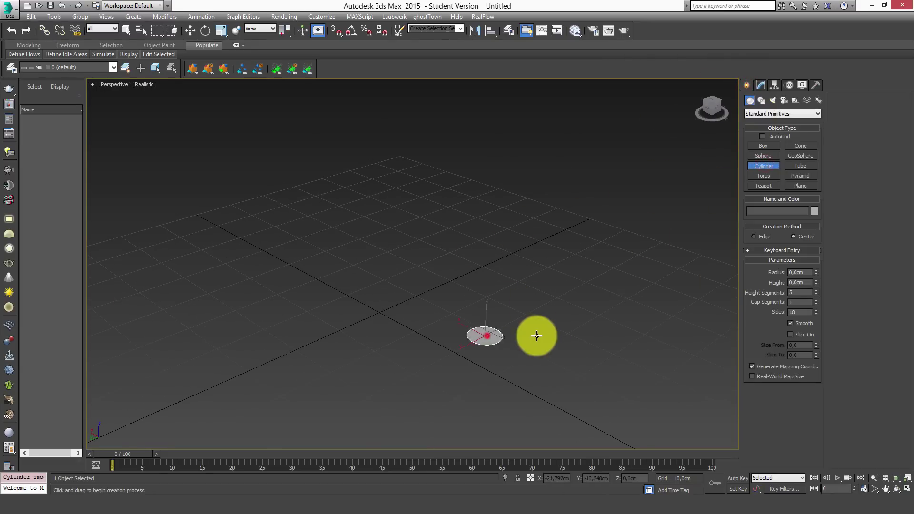
click(542, 197)
click(760, 85)
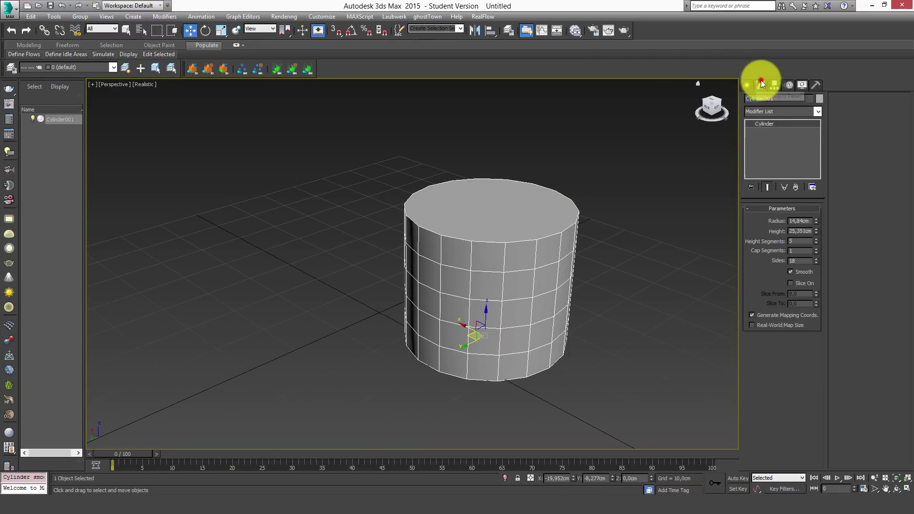
double_click(808, 220)
text(20)
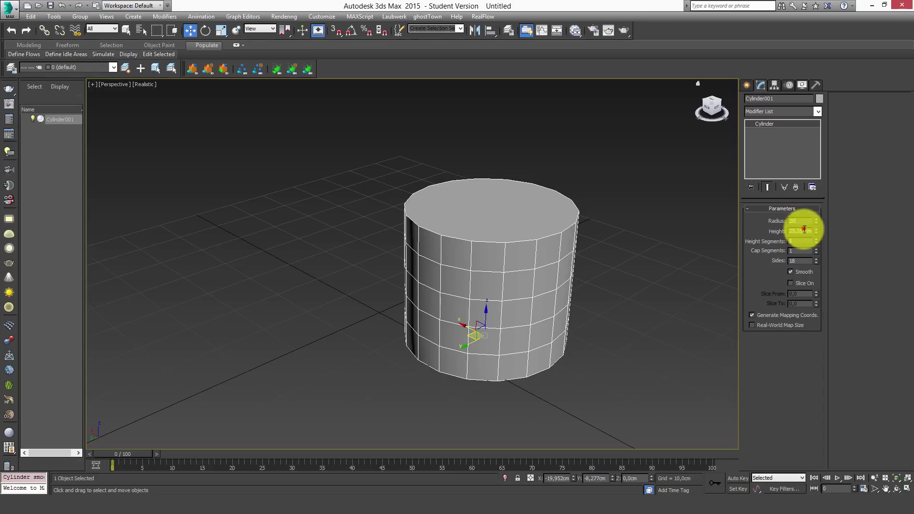
key(Return)
double_click(804, 230)
text(100)
key(Return)
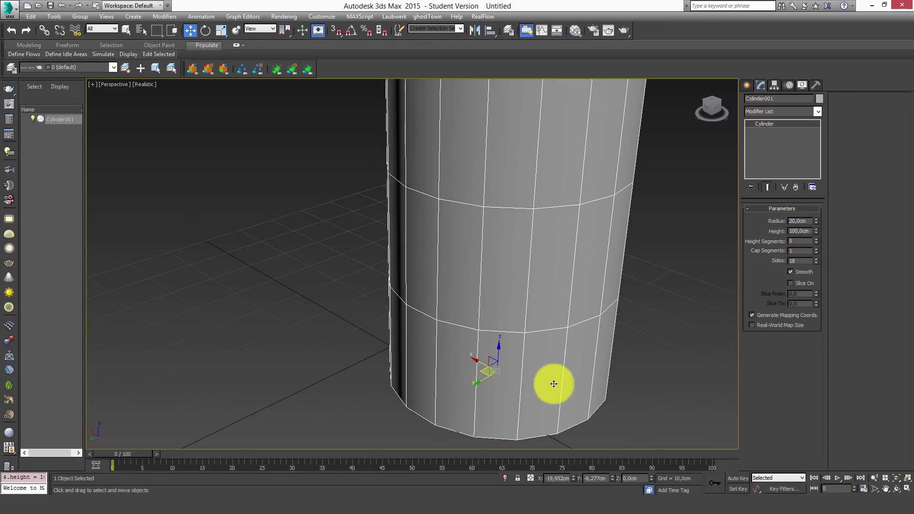
Zero the cylinder's X and Y position and reduce its height segments to 1
right_click(574, 477)
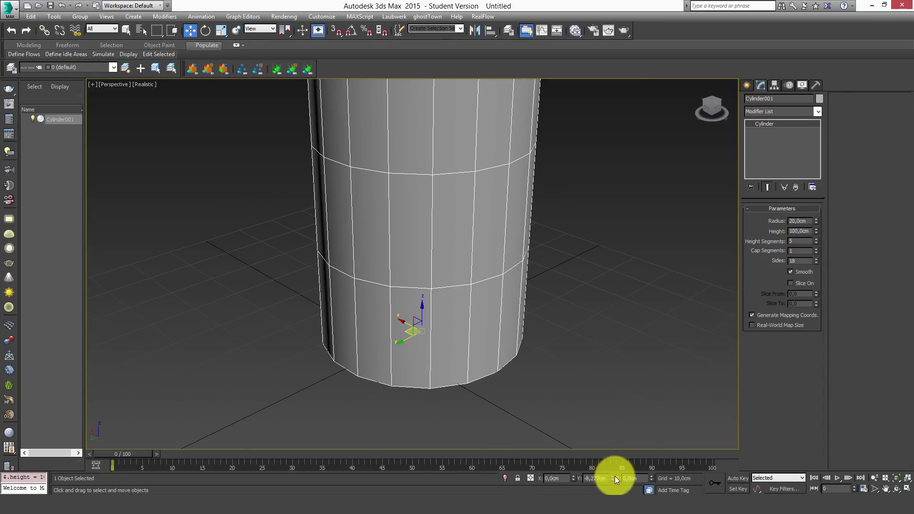
right_click(612, 478)
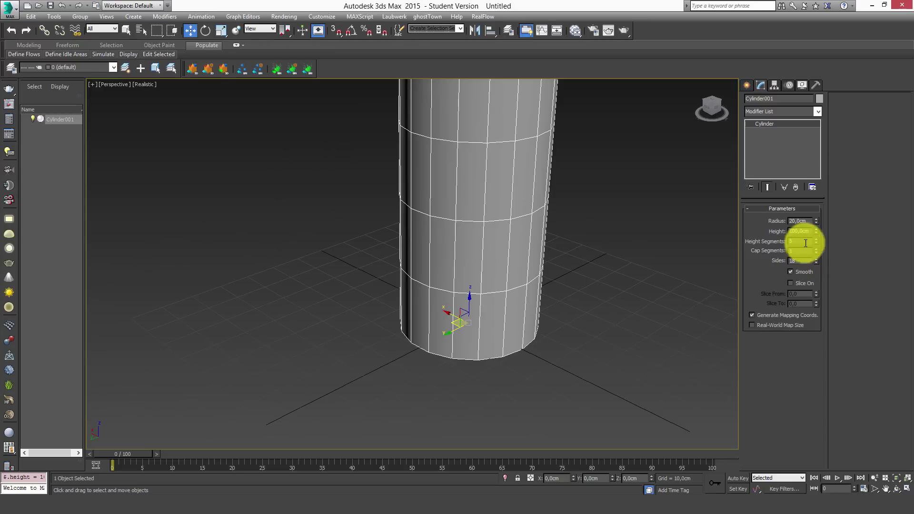
right_click(815, 240)
key(z)
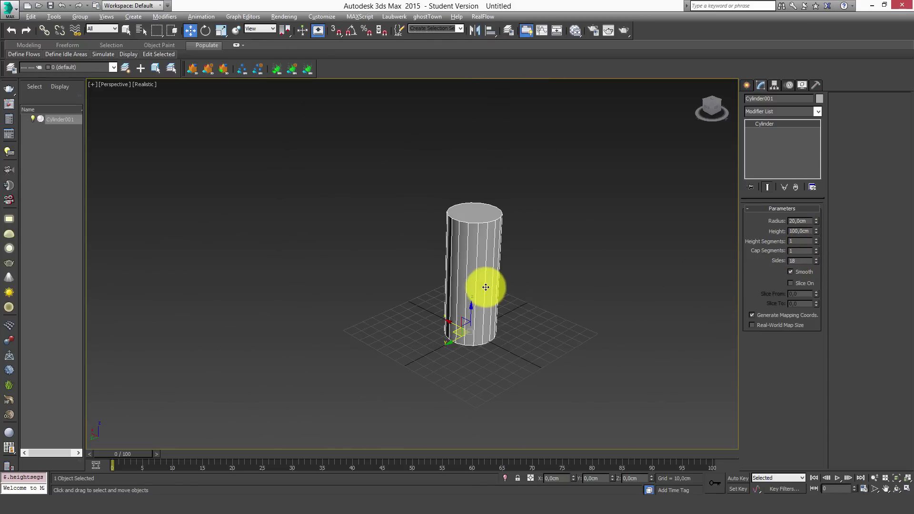
right_click(483, 233)
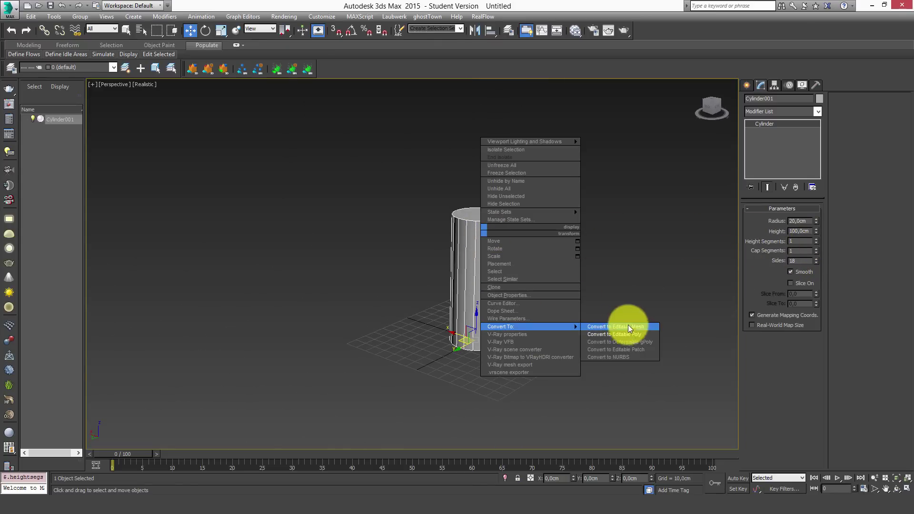
click(626, 332)
alt+middle_drag(478, 281, 481, 288)
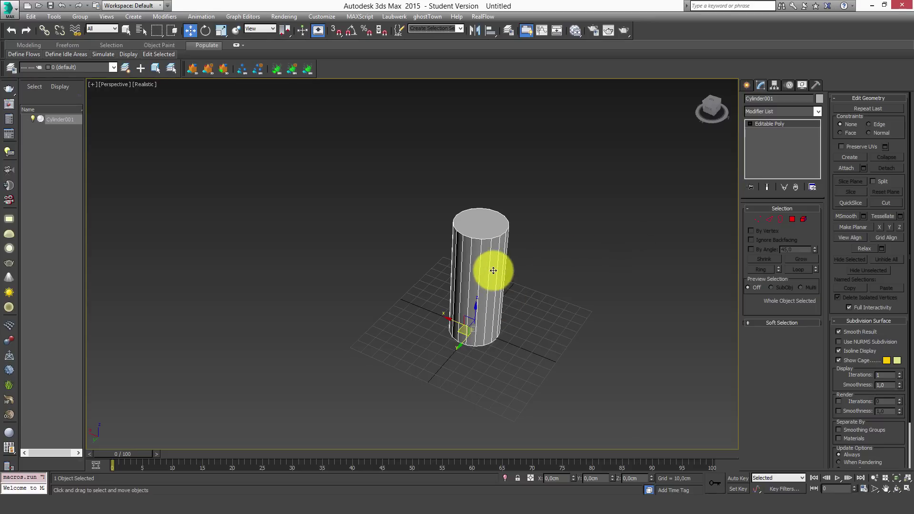
scroll(498, 266, up, 2)
scroll(489, 262, up, 3)
middle_drag(490, 262, 479, 258)
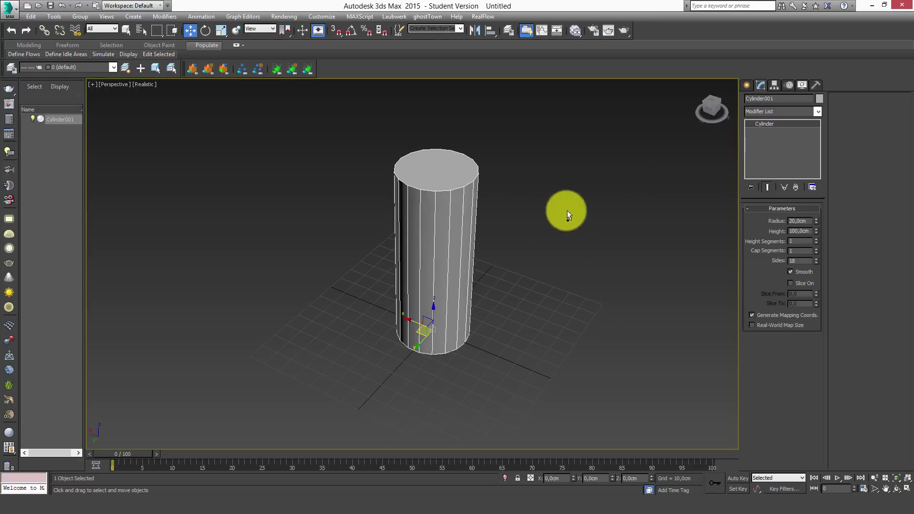
Add an Edit Poly modifier to the cylinder
click(781, 112)
key(e)
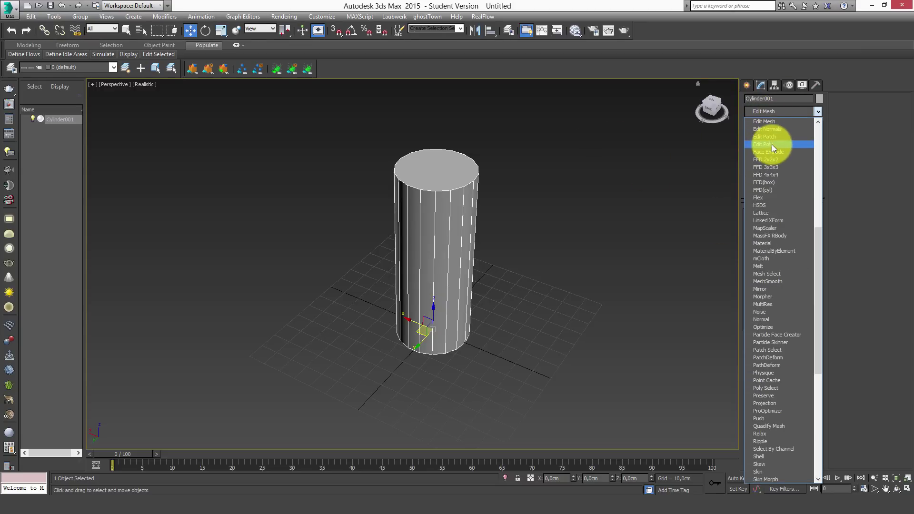
click(772, 144)
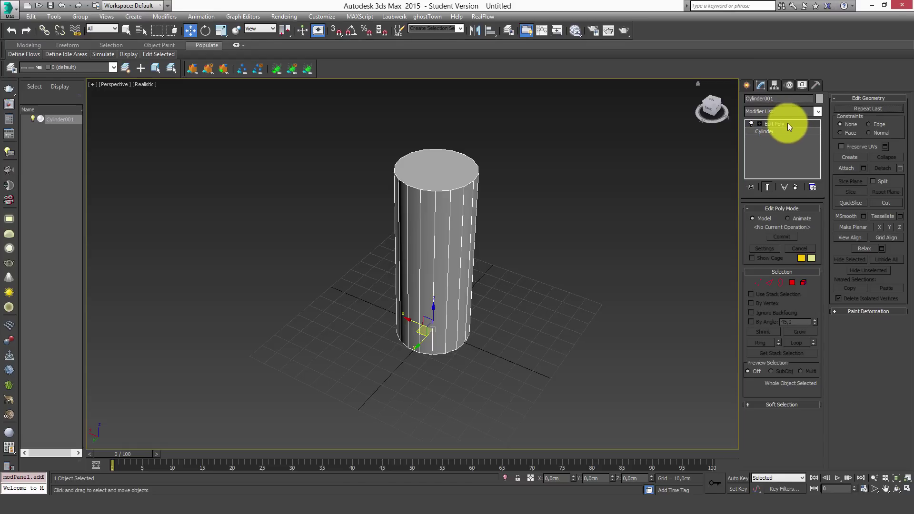
Drag a top-rim vertex down, undo the dent, and return to the Cylinder base level
click(759, 285)
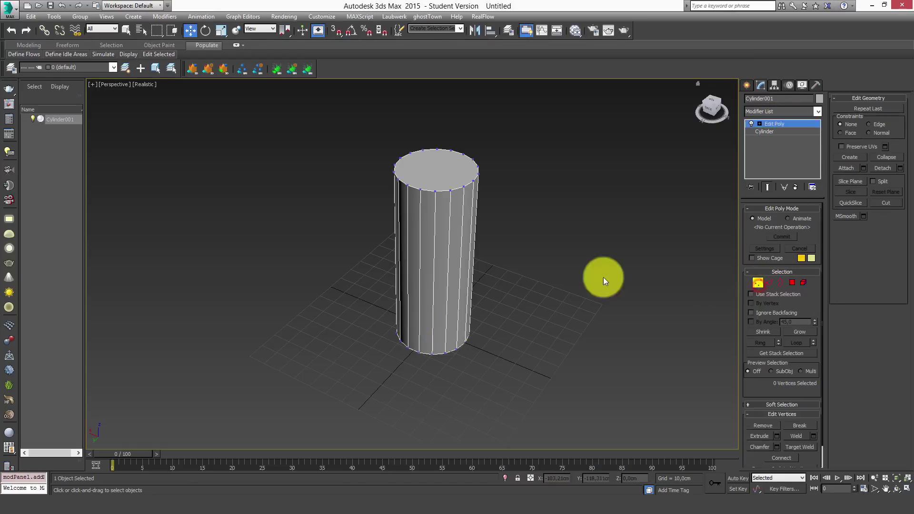
click(450, 190)
drag(437, 185, 439, 220)
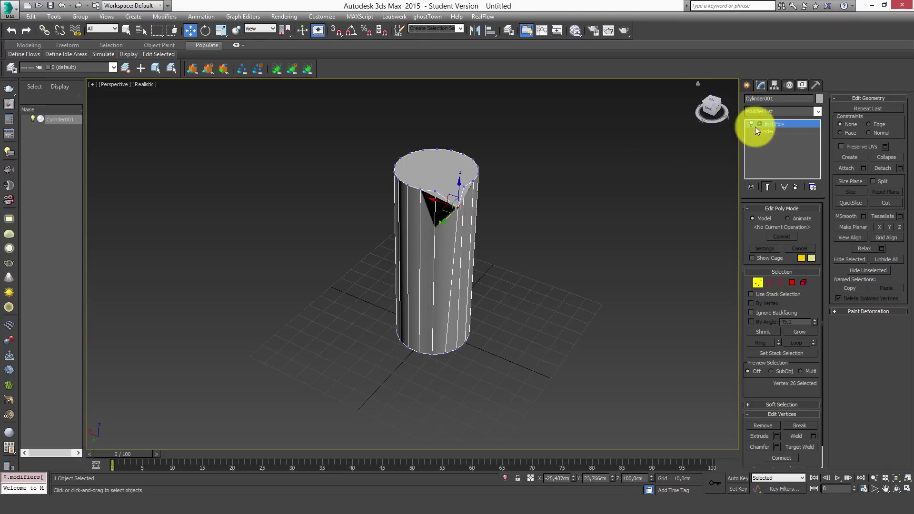
key(ctrl+z)
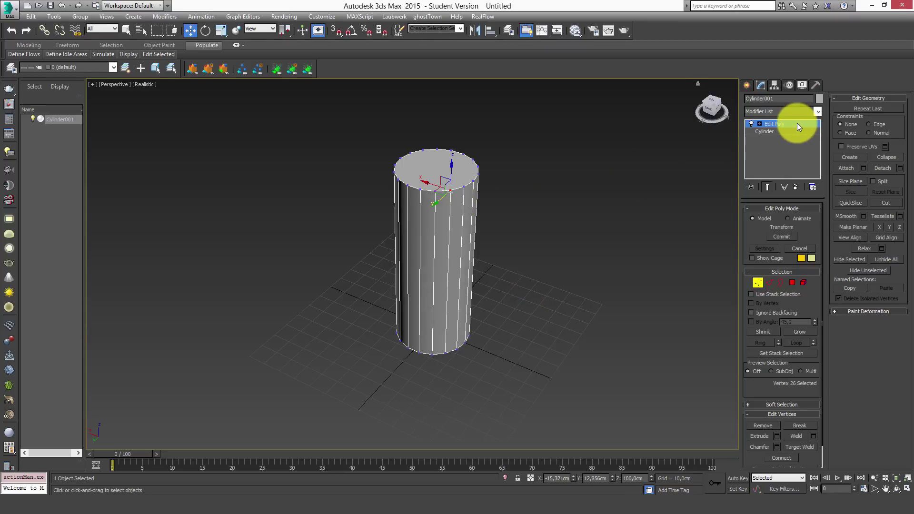
click(775, 130)
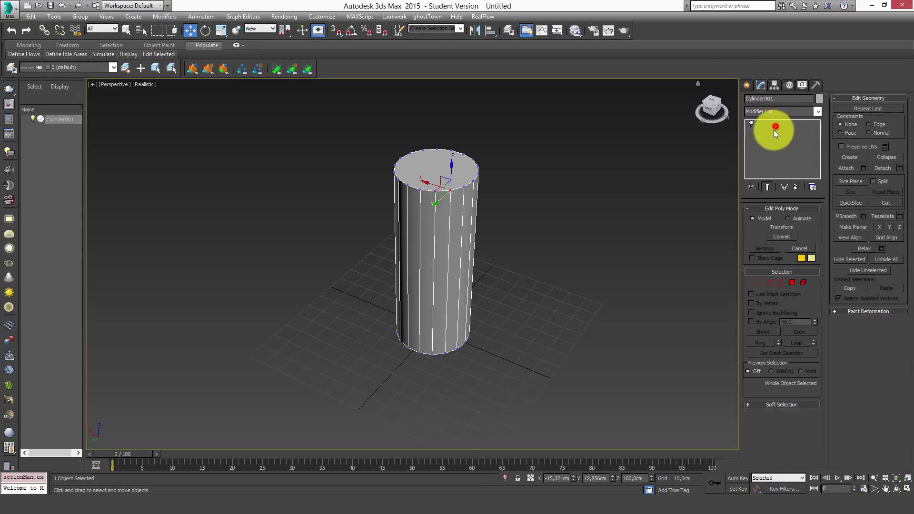
Widen the cylinder slightly and scale up its top cap to flare it
drag(815, 220, 816, 210)
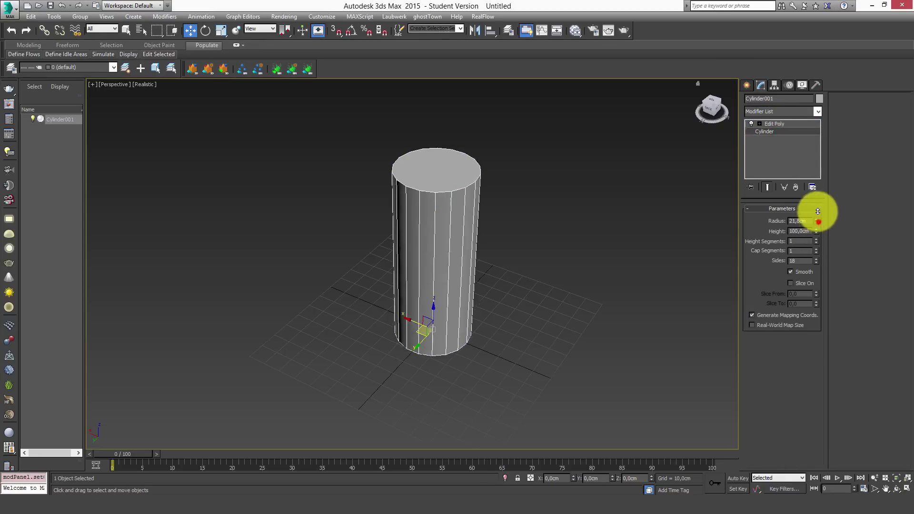
click(777, 124)
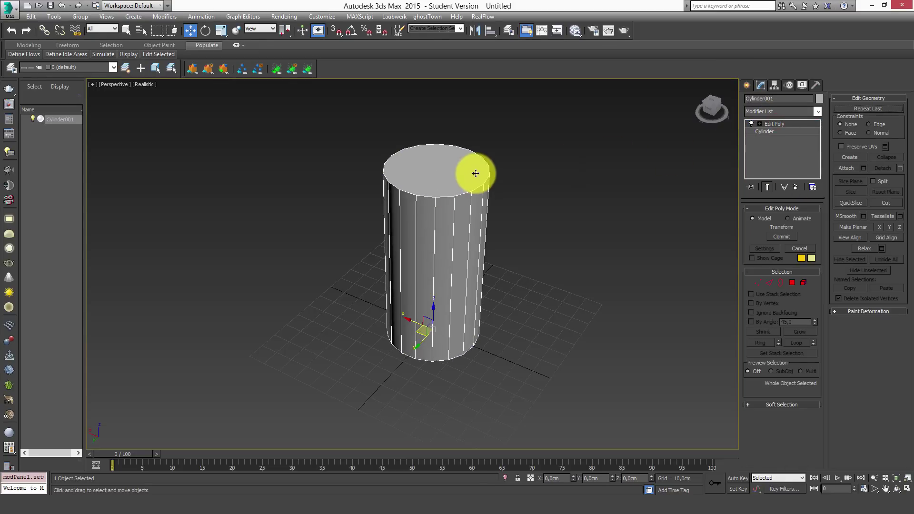
key(4)
click(444, 168)
key(r)
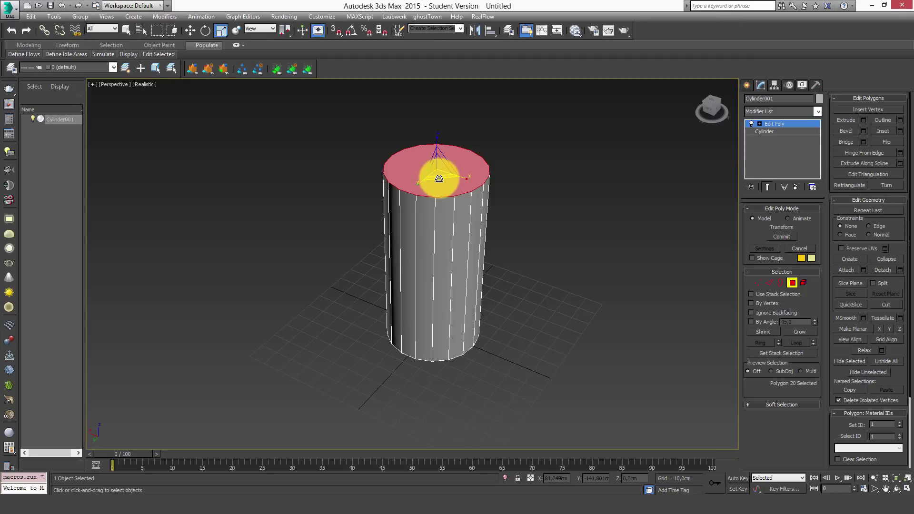
drag(434, 178, 442, 194)
click(775, 129)
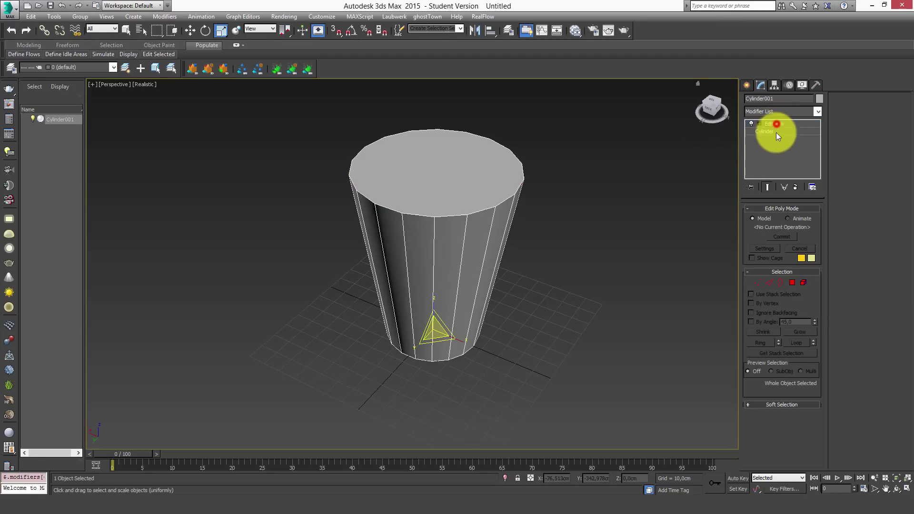
Raise the Cylinder radius to 30,492cm and return to Edit Poly edge editing
click(777, 130)
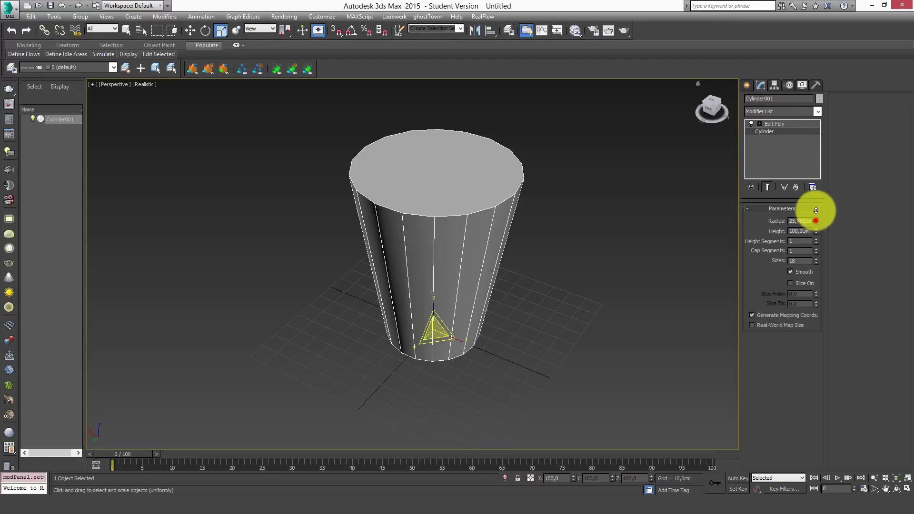
drag(816, 221, 816, 209)
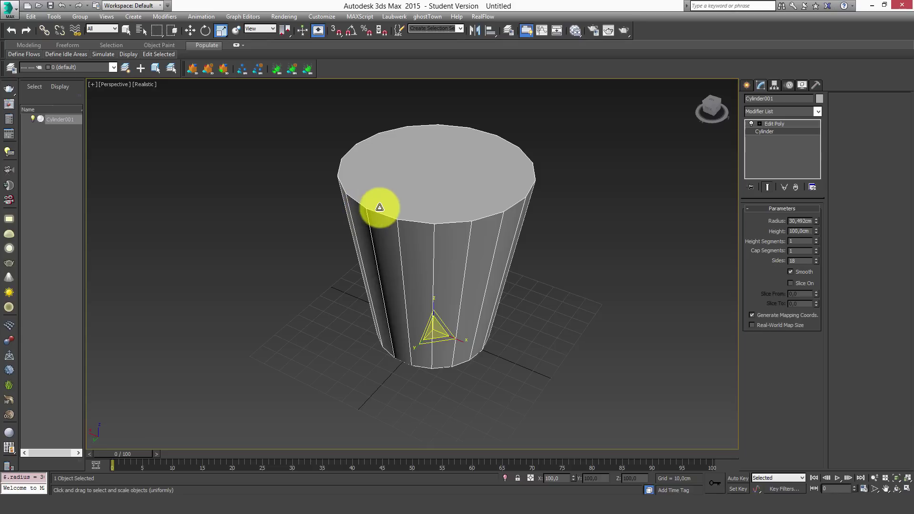
click(770, 125)
key(2)
scroll(455, 292, up, 2)
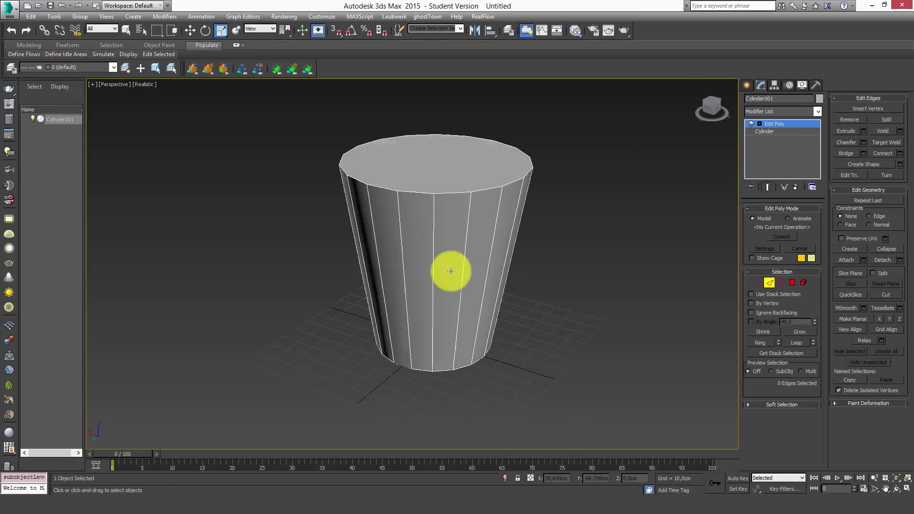
scroll(450, 238, up, 2)
scroll(450, 238, up, 3)
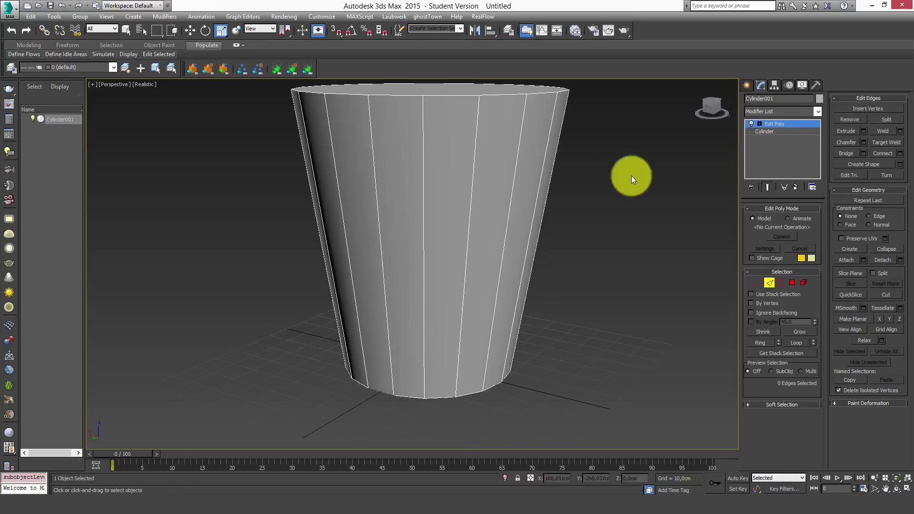
Extrude the top cap polygon upward about 20 cm into a rim
click(763, 131)
click(786, 123)
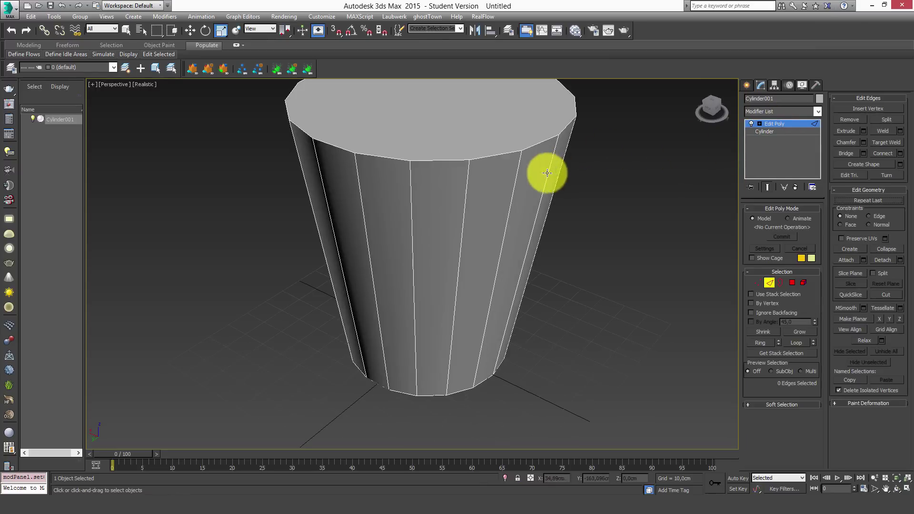
key(4)
click(493, 128)
click(863, 121)
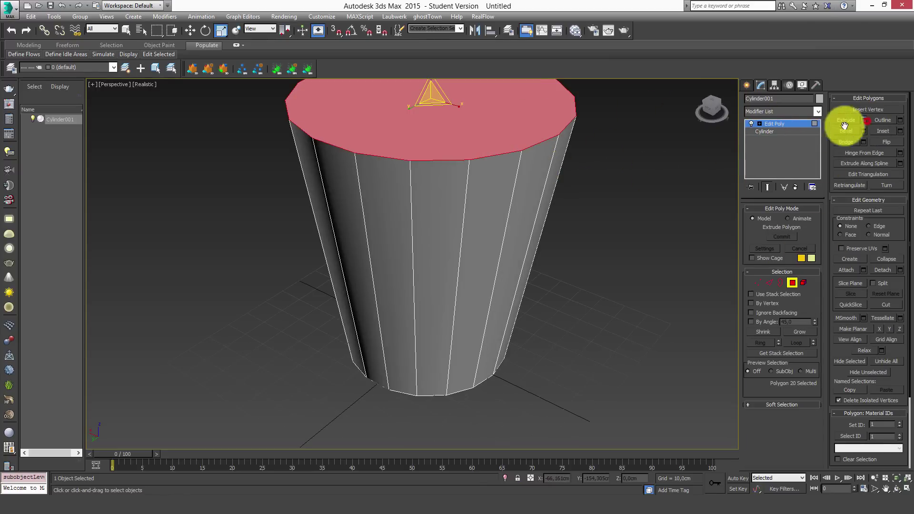
drag(419, 282, 414, 240)
click(417, 296)
click(562, 288)
scroll(497, 247, down, 5)
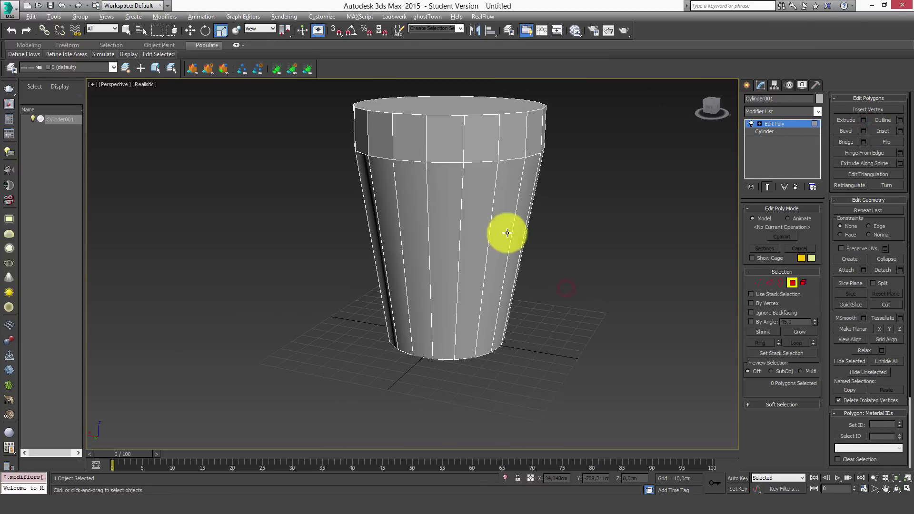
At the Cylinder level of the stack, raise Height Segments to 4
click(783, 132)
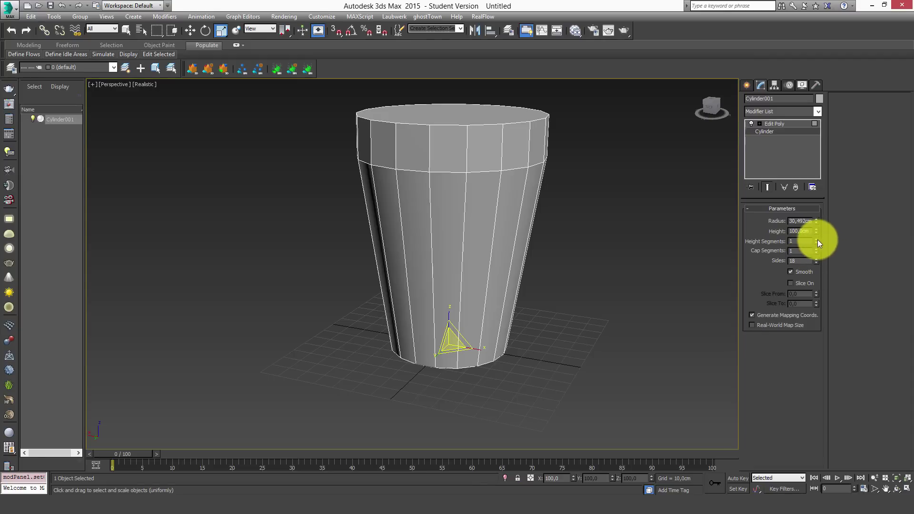
click(817, 239)
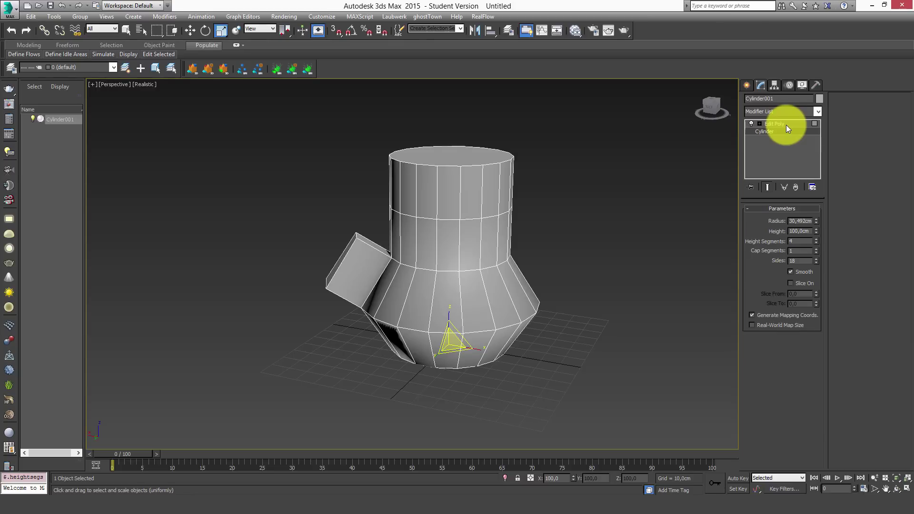
Delete the Edit Poly modifier and convert the 4-segment cylinder to an Editable Poly
right_click(782, 125)
click(809, 139)
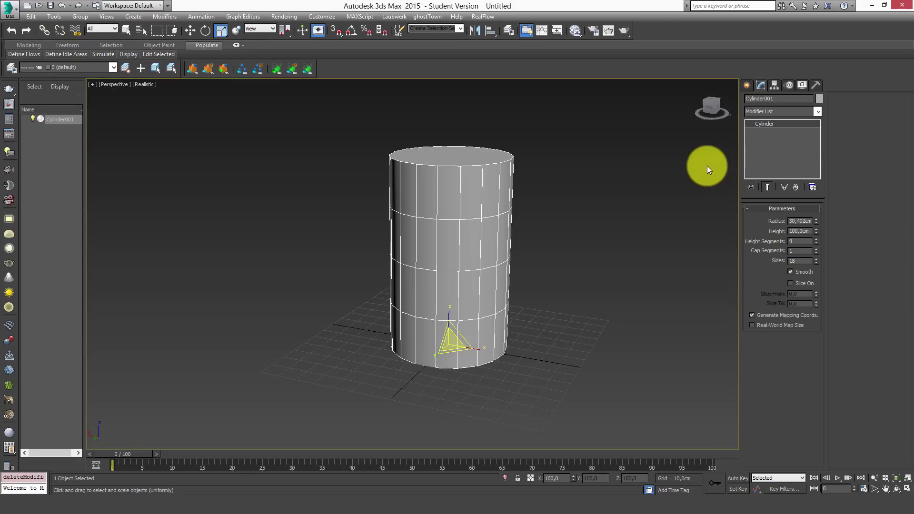
right_click(495, 226)
mouse_move(528, 321)
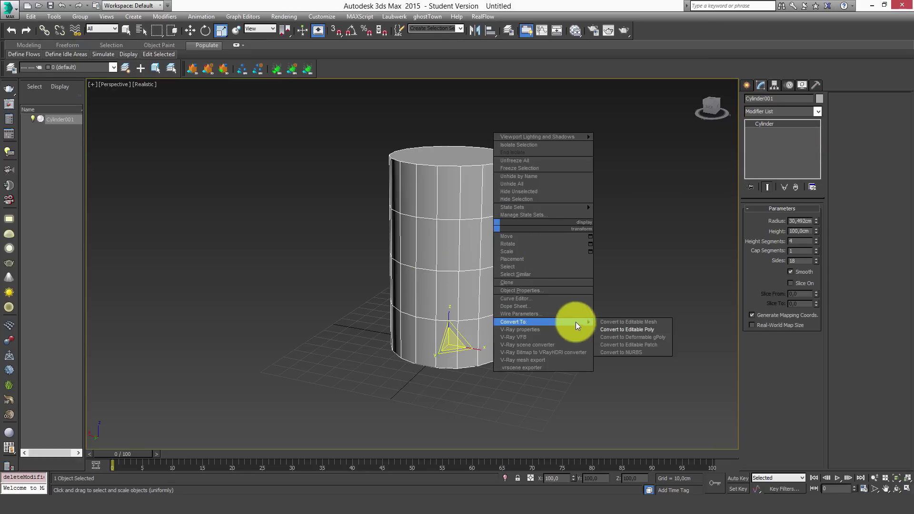
click(617, 330)
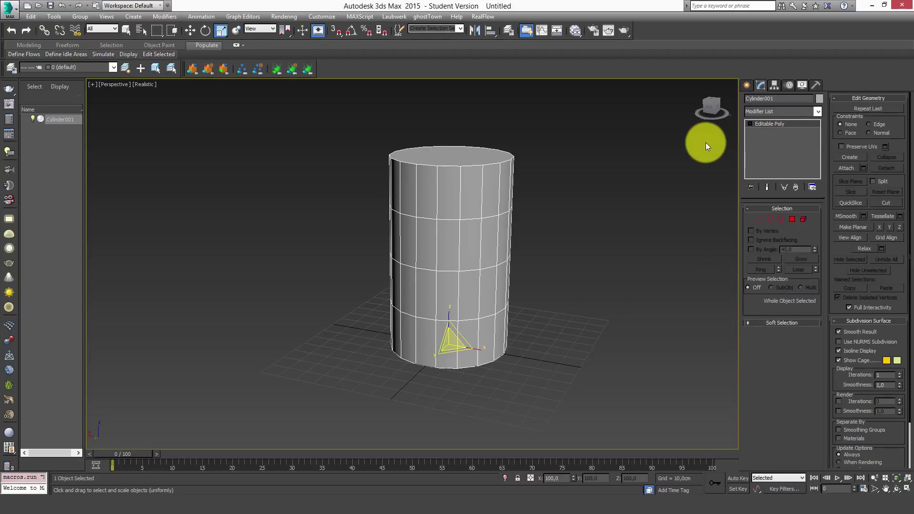
Delete the cylinder from the scene
click(571, 211)
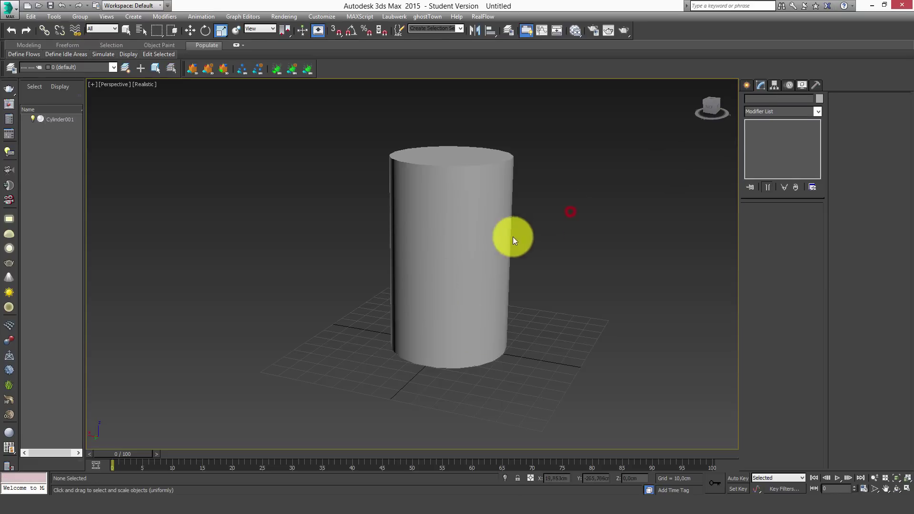
click(484, 241)
key(Delete)
mouse_move(527, 281)
alt+middle_down()
mouse_move(489, 298)
mouse_move(510, 284)
alt+middle_up()
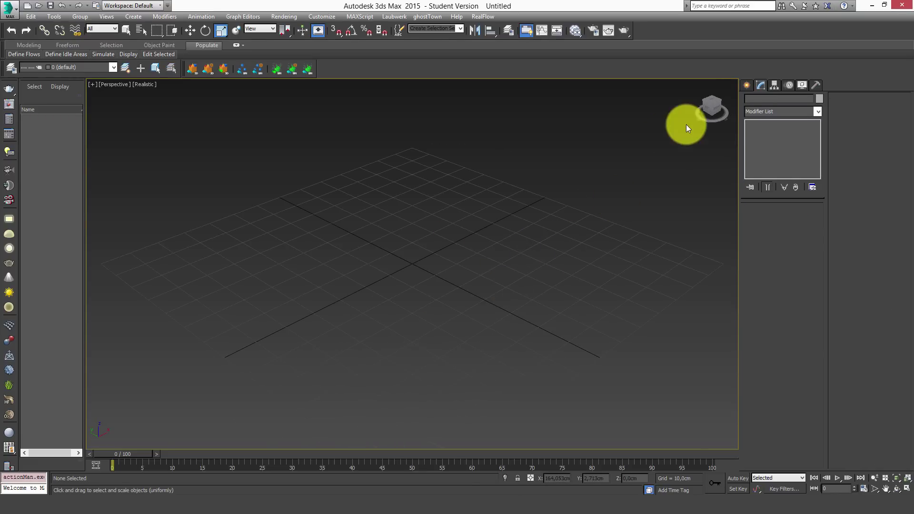
Draw a new box roughly 44 cm on each side
click(746, 85)
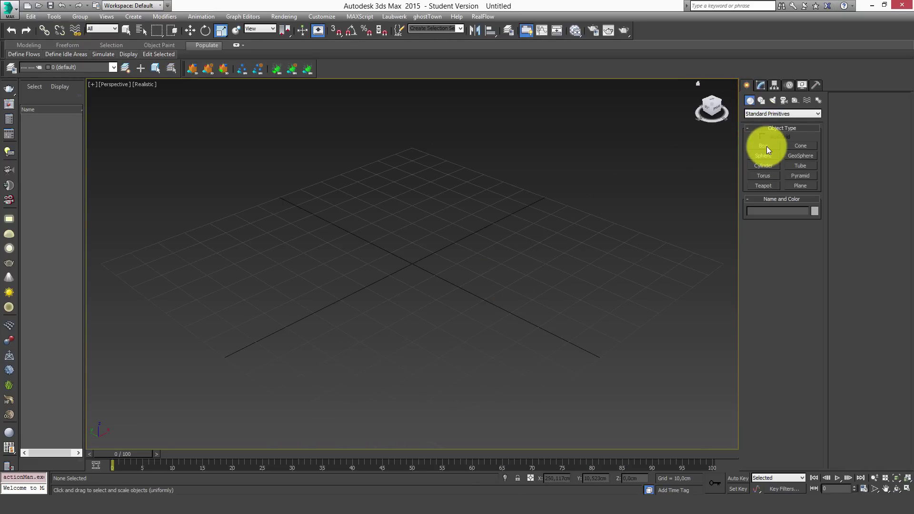
click(763, 146)
drag(410, 222, 412, 314)
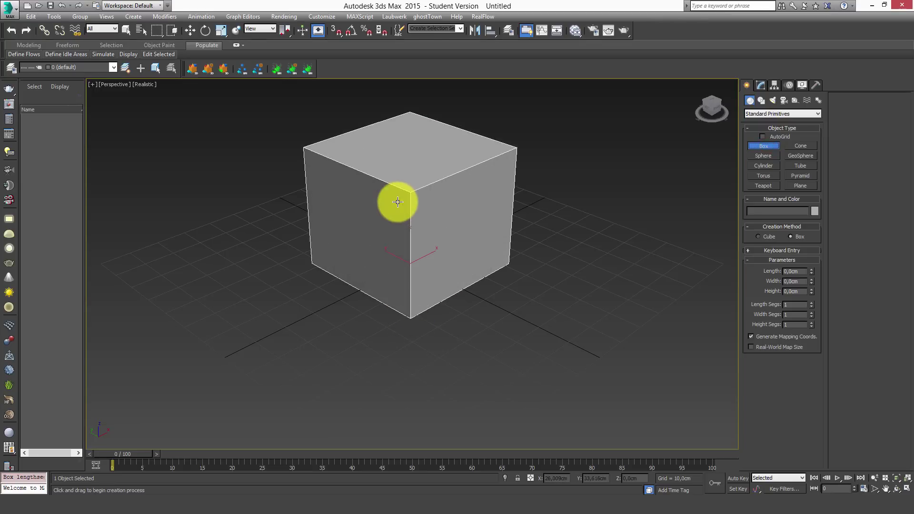
click(400, 195)
key(r)
click(760, 84)
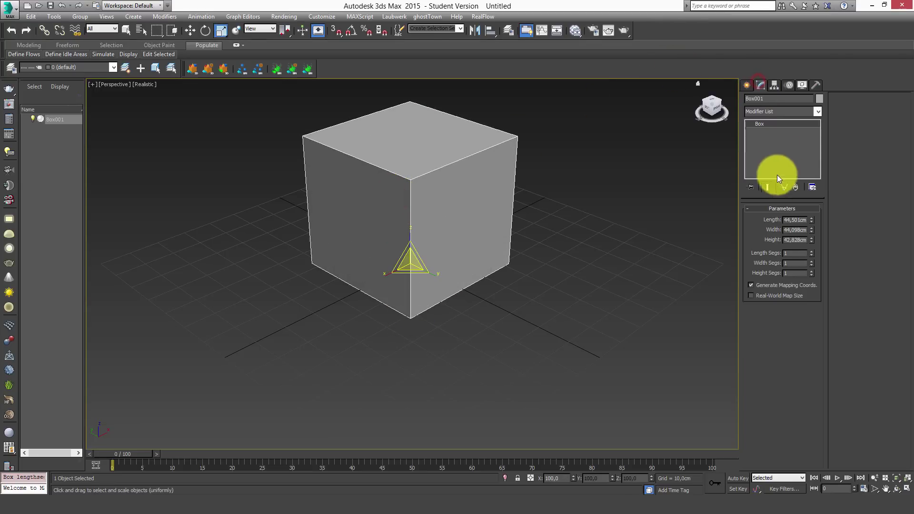
right_click(638, 153)
Convert the box to an Editable Poly, then move and rotate two top vertices
click(673, 257)
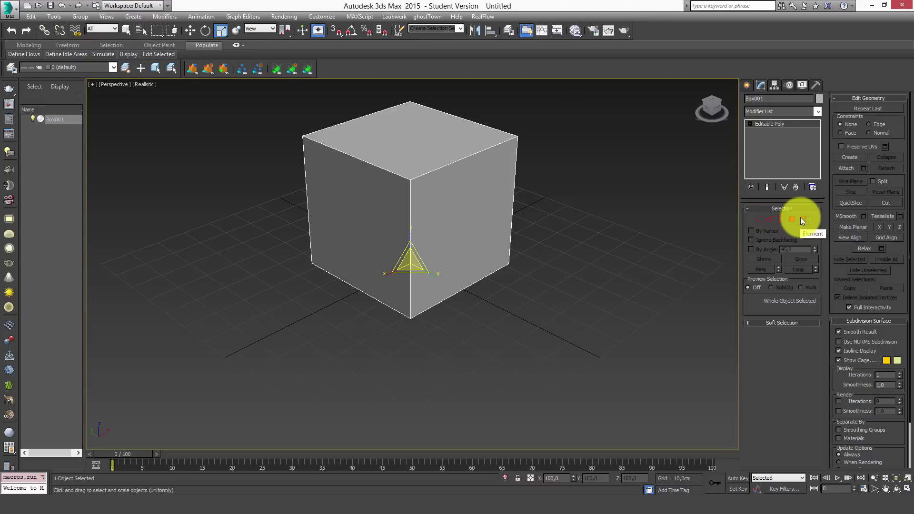
click(752, 218)
click(516, 138)
key(w)
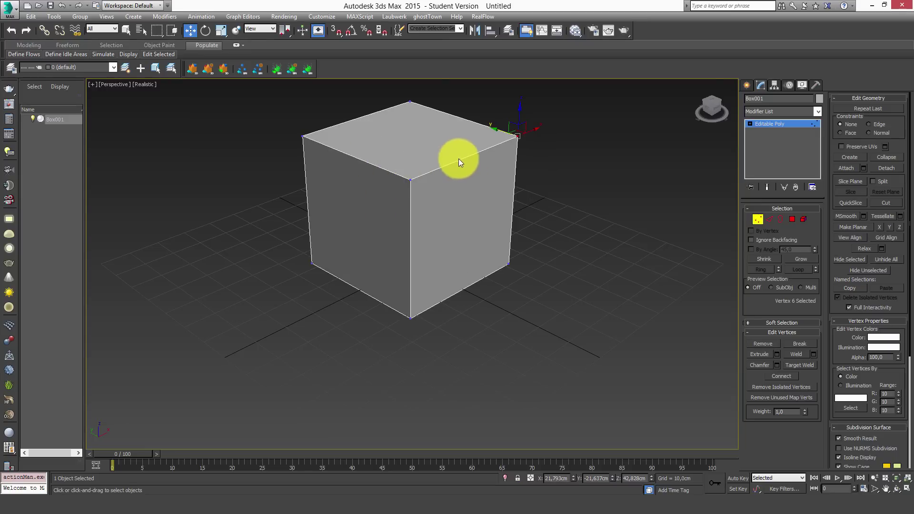
mouse_move(508, 135)
mouse_down()
mouse_move(495, 132)
mouse_move(529, 143)
mouse_up()
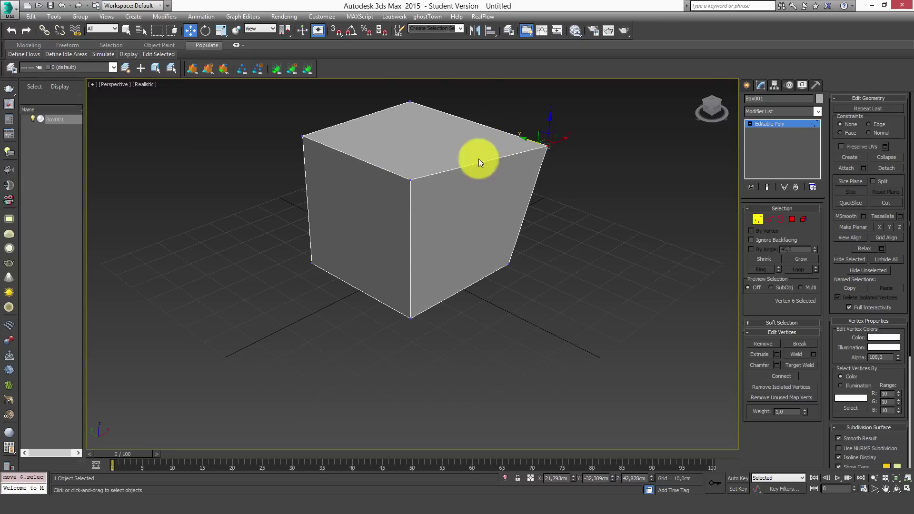
ctrl+click(410, 182)
key(e)
mouse_move(481, 173)
mouse_down()
mouse_move(449, 174)
mouse_move(518, 167)
mouse_move(479, 173)
mouse_up()
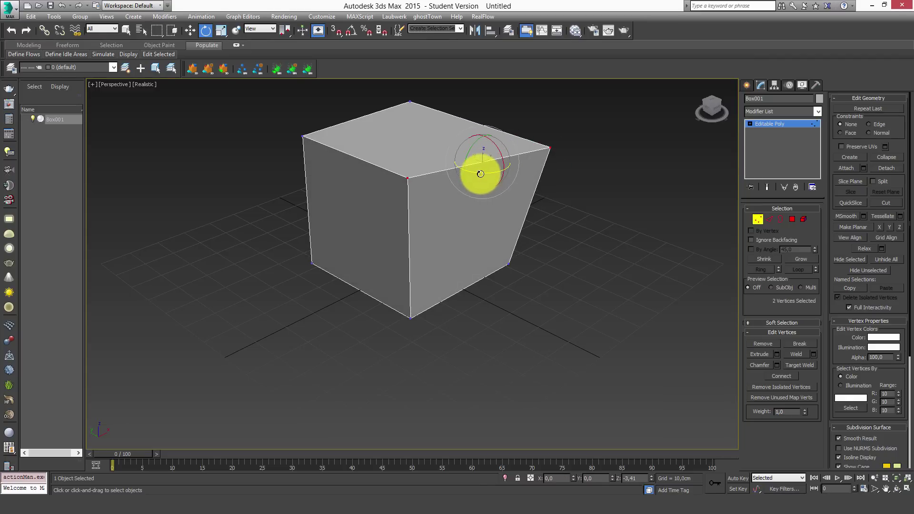
Scale the four top corner vertices outward, then undo the vertex edits
drag(570, 113, 248, 196)
alt+middle_drag(249, 195, 418, 198)
key(r)
mouse_move(406, 164)
mouse_down()
mouse_move(408, 143)
mouse_move(414, 167)
mouse_move(410, 143)
mouse_up()
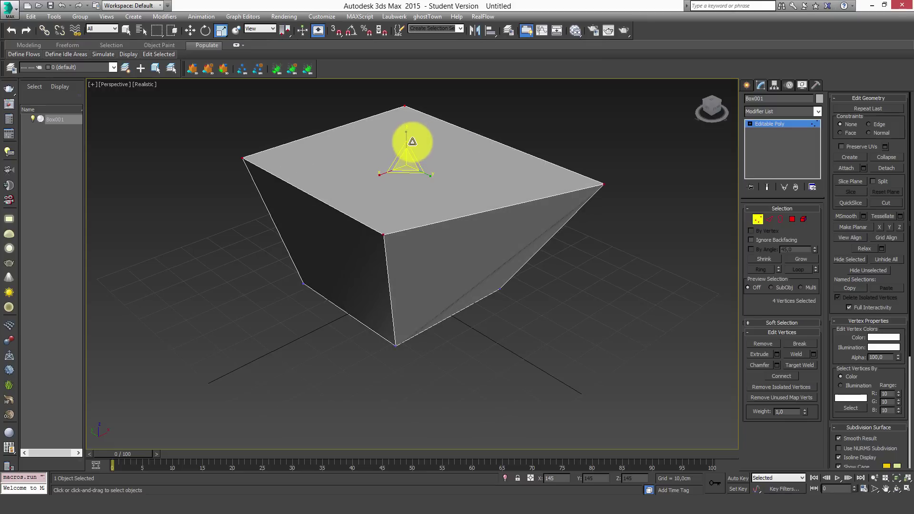
key(ctrl+z)
key(ctrl+z)
key(ctrl+z)
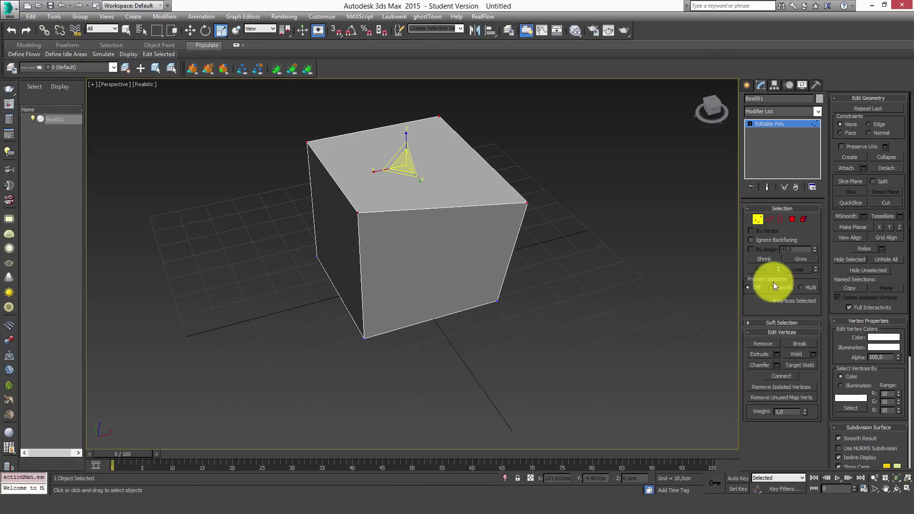
Move the cube's top-right edge outward to flare the top
click(766, 221)
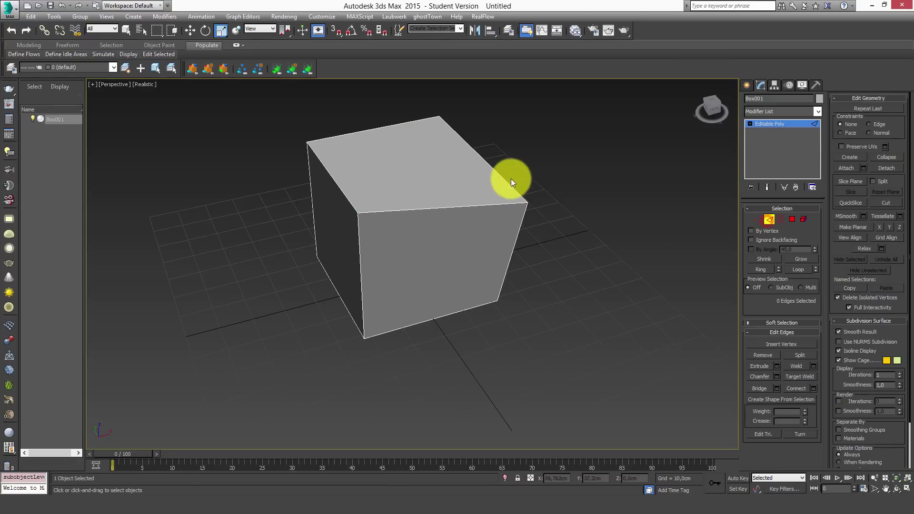
click(510, 178)
key(w)
mouse_move(488, 149)
mouse_down()
mouse_move(504, 178)
mouse_move(536, 118)
mouse_up()
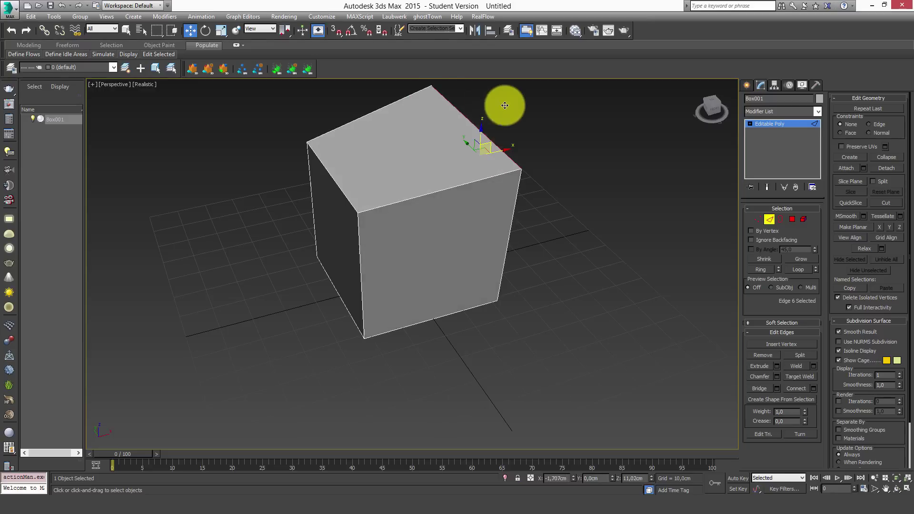
Delete the cube's top polygon to open the box
click(781, 219)
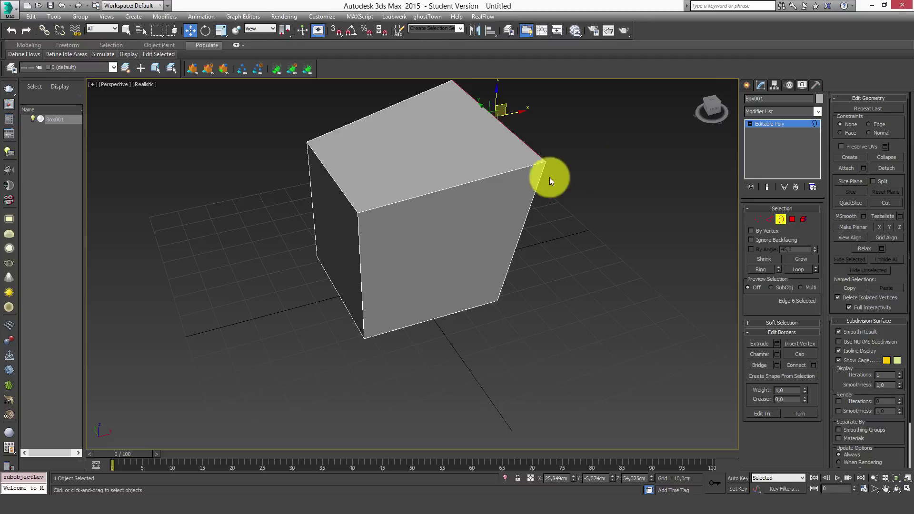
mouse_move(466, 184)
alt+middle_down()
mouse_move(471, 172)
mouse_move(535, 184)
alt+middle_up()
key(4)
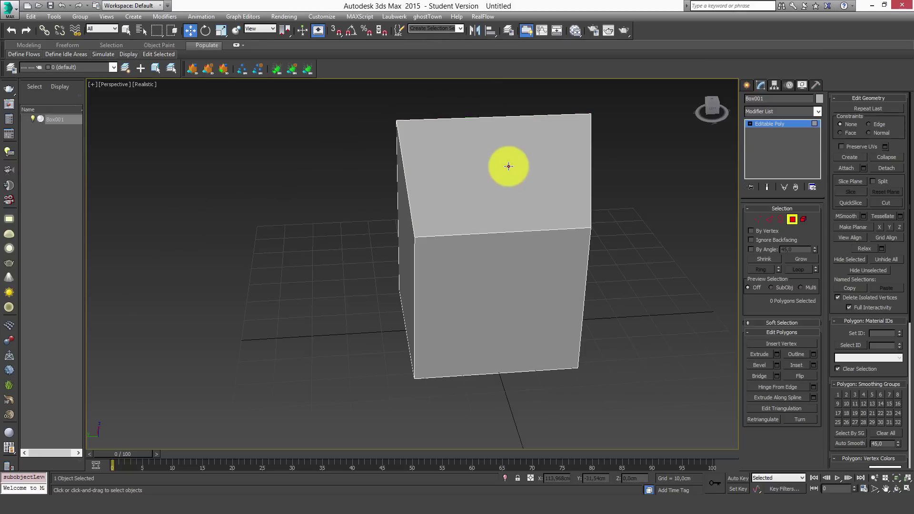
click(507, 164)
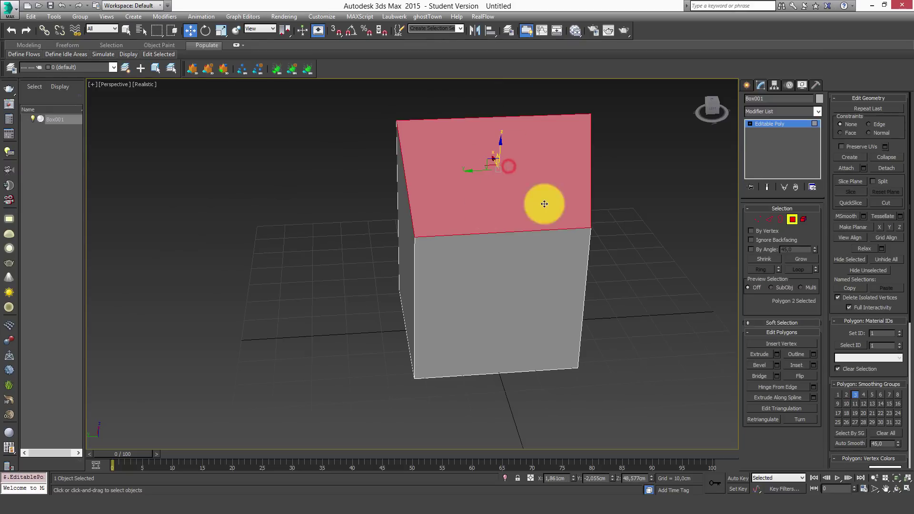
key(Delete)
mouse_move(586, 217)
alt+middle_down()
mouse_move(536, 214)
mouse_move(638, 221)
alt+middle_up()
Select the open top border and Cap it with a new face
click(781, 219)
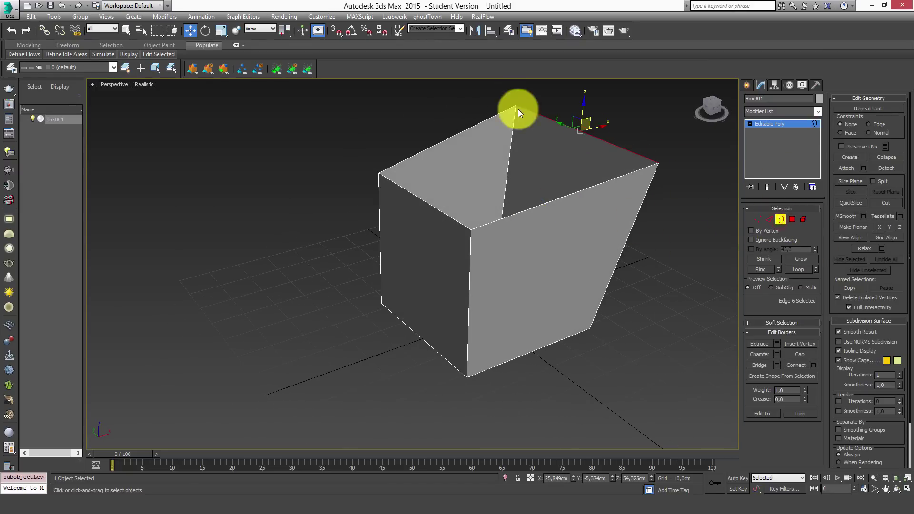
click(501, 216)
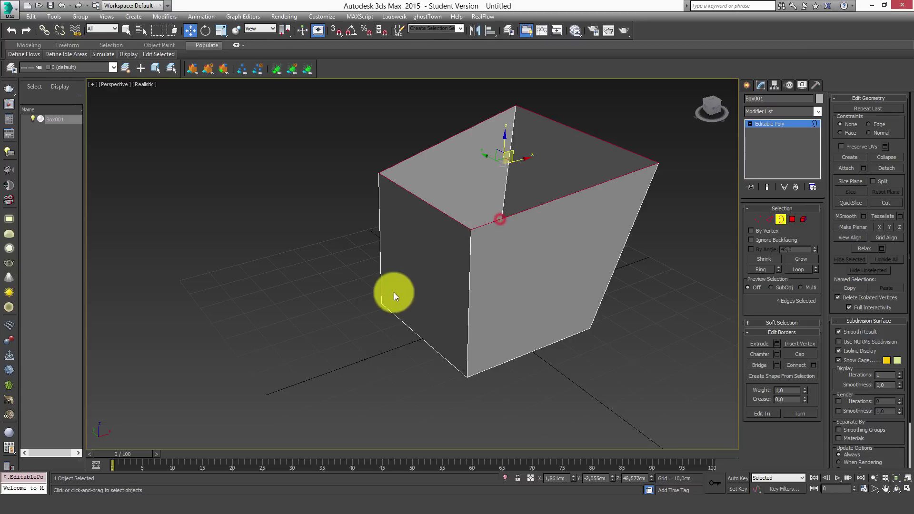
alt+middle_drag(530, 264, 522, 238)
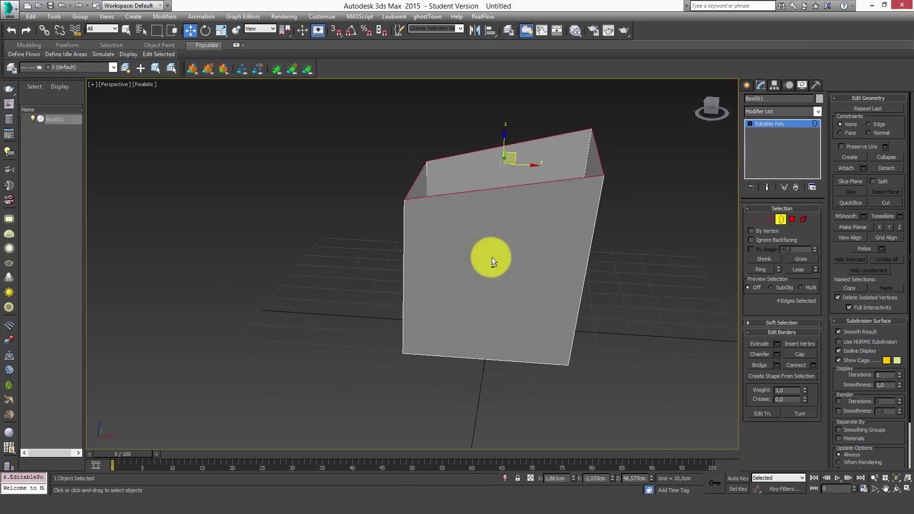
click(799, 354)
Select the box's front polygon in Polygon mode
key(4)
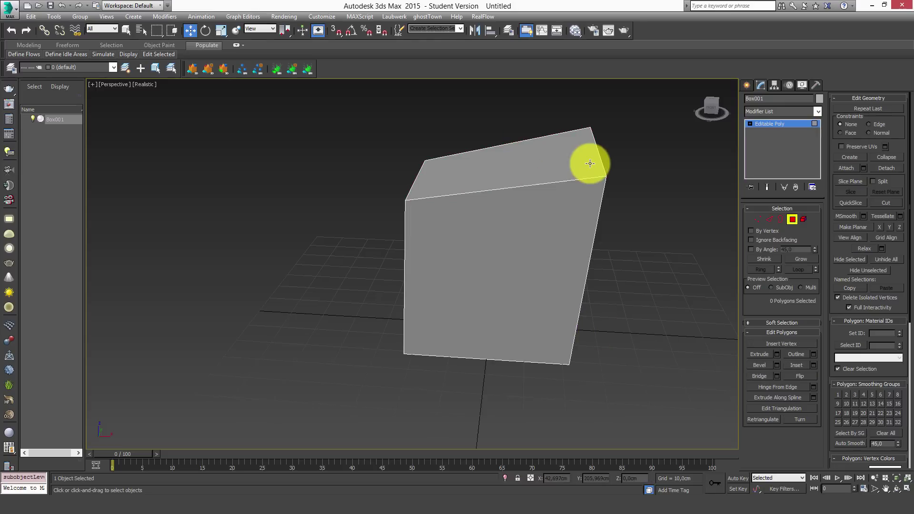
click(550, 160)
click(545, 235)
alt+middle_drag(427, 259, 456, 273)
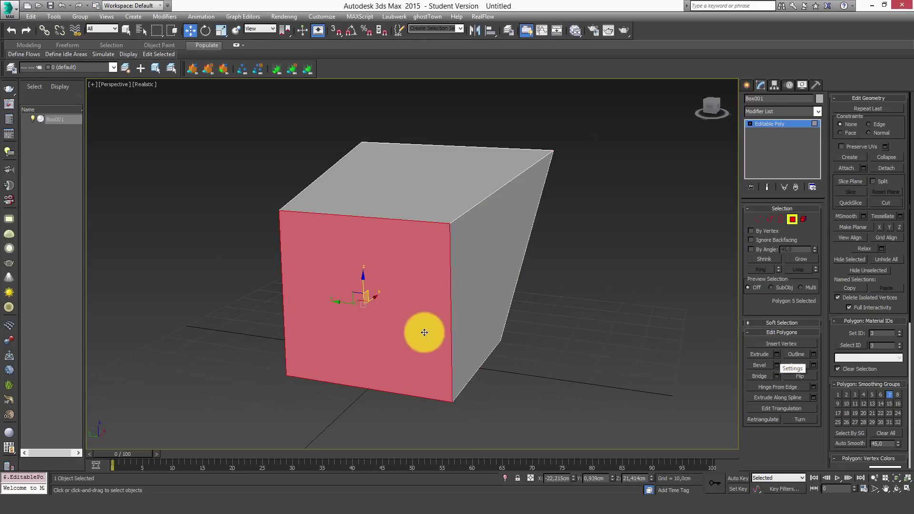
Extrude the front face 15.571cm, then tilt and rescale the new end face
click(776, 355)
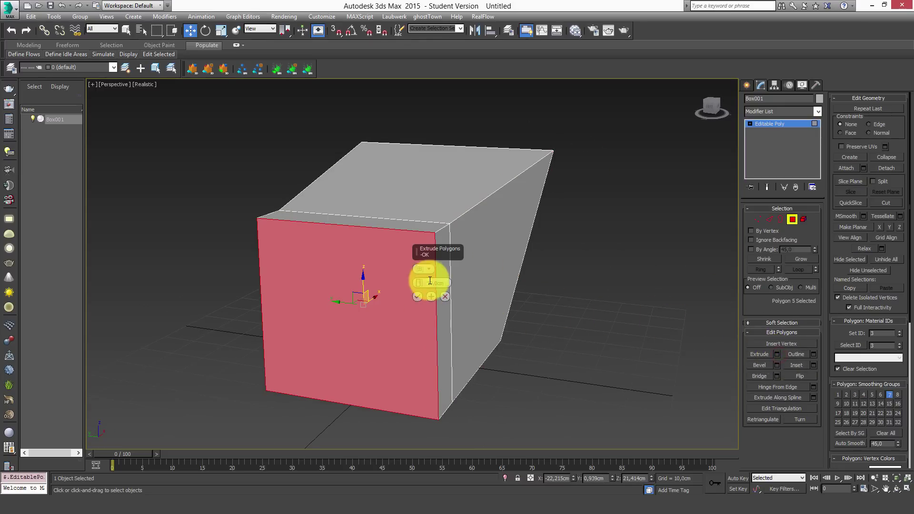
drag(418, 283, 418, 297)
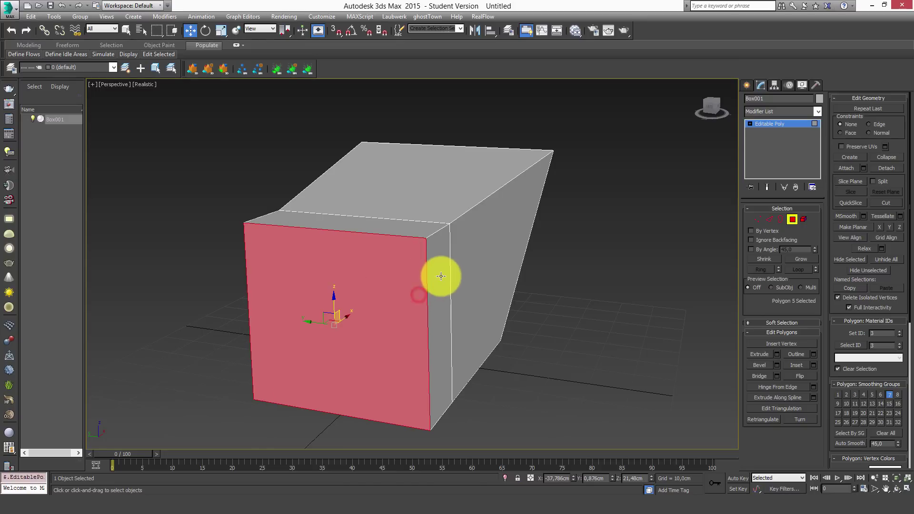
key(e)
mouse_move(347, 306)
mouse_down()
mouse_move(347, 298)
mouse_move(351, 313)
mouse_up()
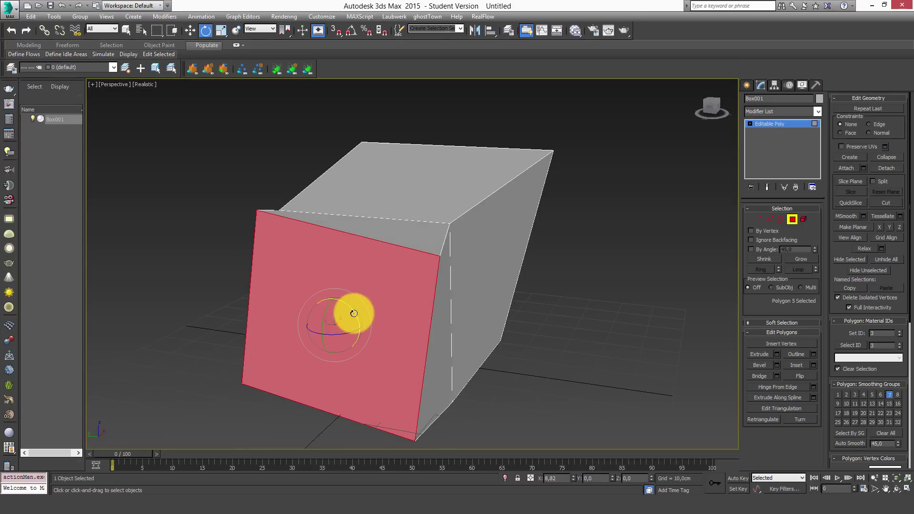
key(w)
key(e)
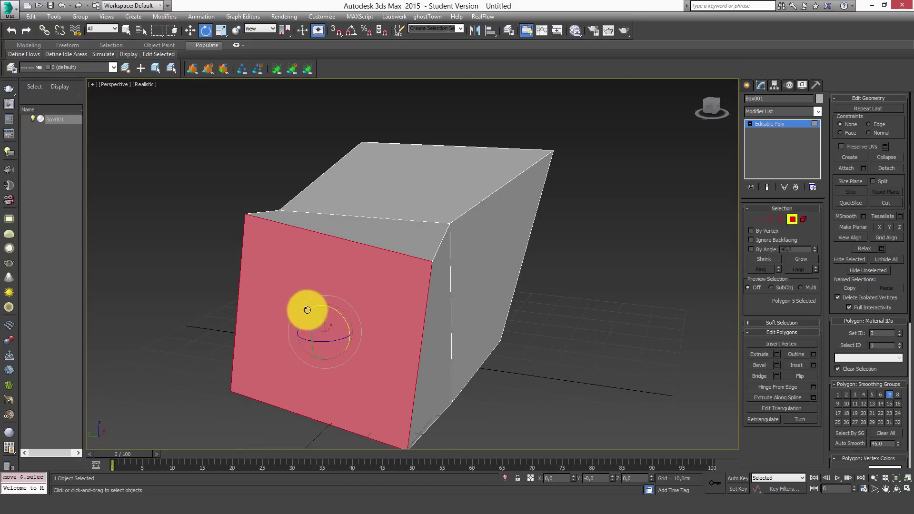
key(r)
drag(322, 321, 323, 347)
alt+middle_drag(492, 321, 539, 291)
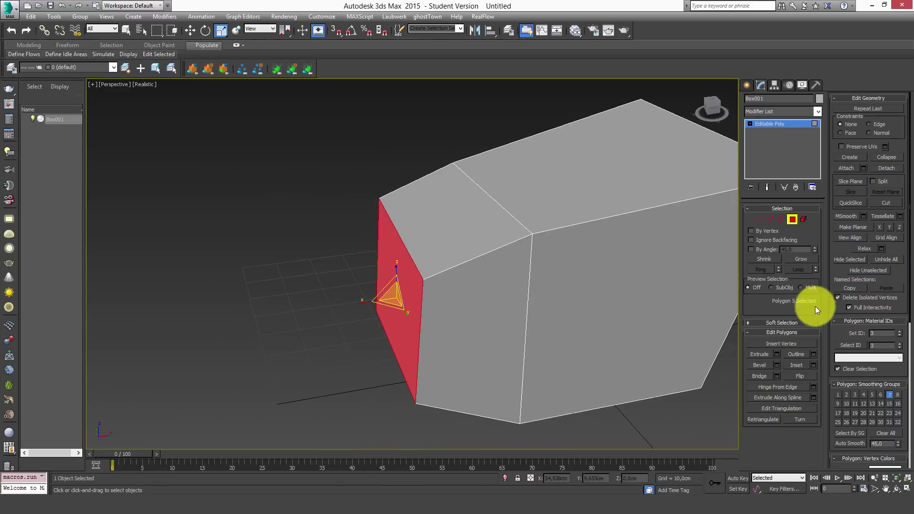
Select the whole box at Element level
click(803, 220)
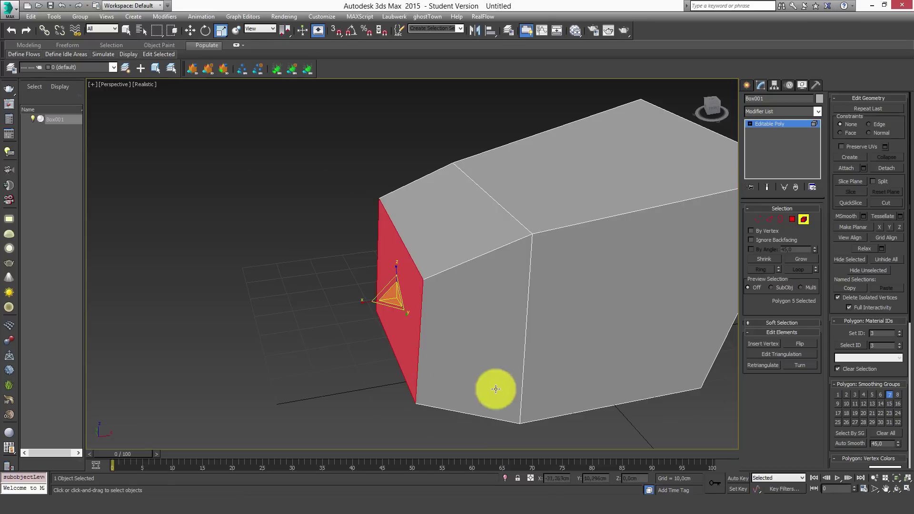
click(605, 211)
mouse_move(473, 279)
alt+middle_down()
mouse_move(430, 276)
mouse_move(565, 267)
mouse_move(611, 226)
mouse_move(485, 261)
mouse_move(433, 290)
mouse_move(495, 296)
mouse_move(512, 272)
alt+middle_up()
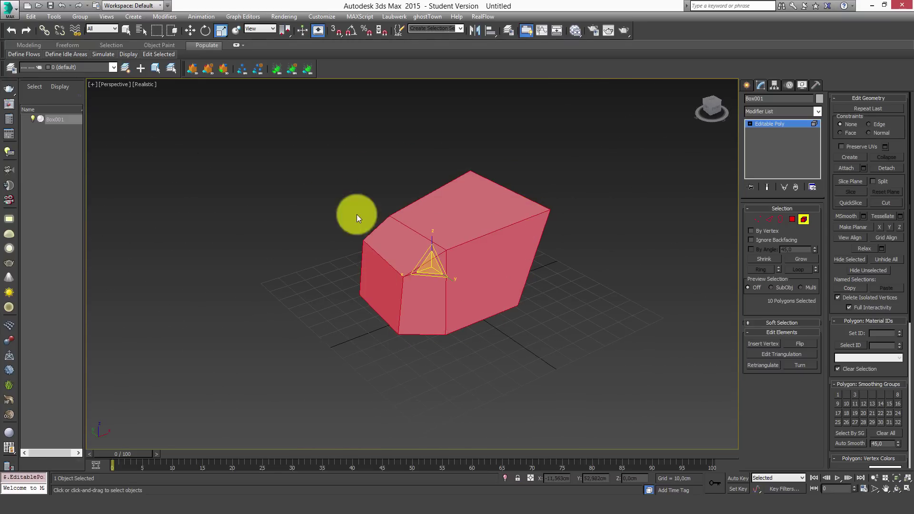
Draw a smaller Box002 to the right of Box001
click(746, 85)
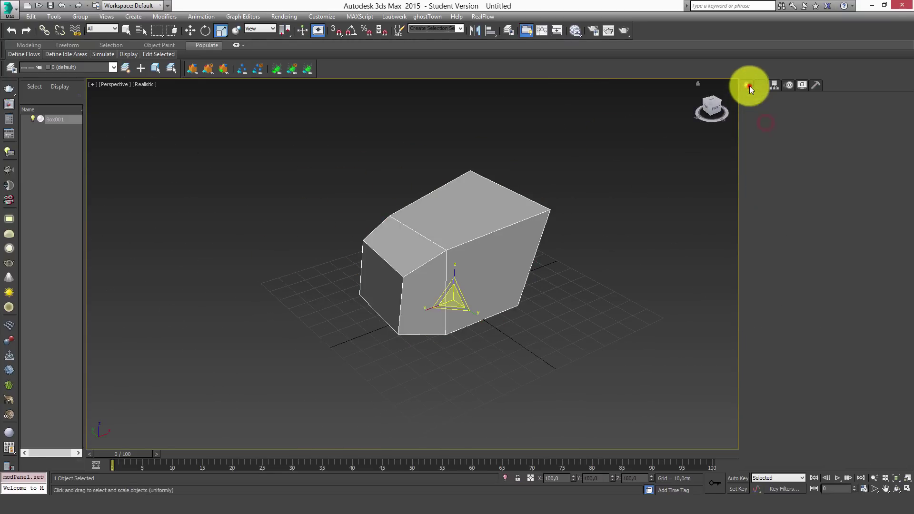
click(765, 146)
drag(627, 306, 595, 362)
click(618, 288)
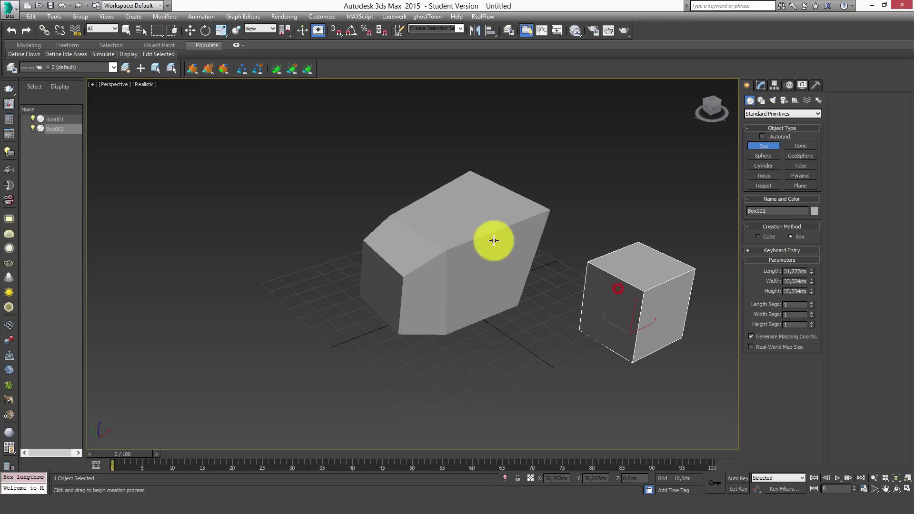
alt+middle_drag(494, 240, 495, 216)
Attach Box002 to Box001 from the Modify panel
click(452, 220)
click(586, 292)
click(439, 243)
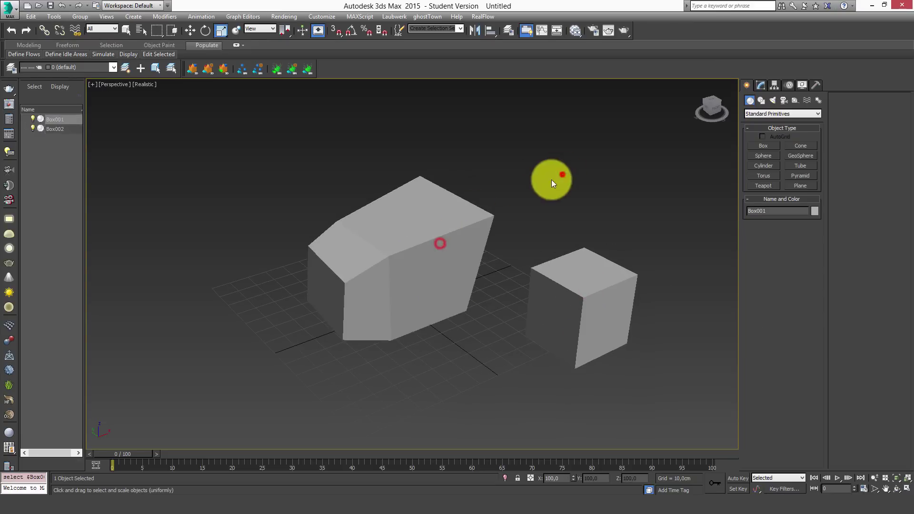
click(760, 86)
click(846, 168)
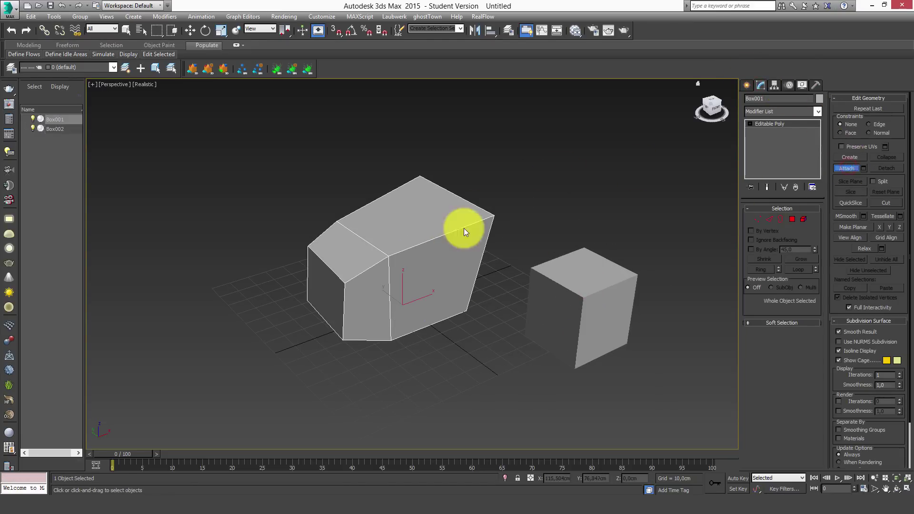
click(585, 253)
Select the small box as an element of the combined object
key(w)
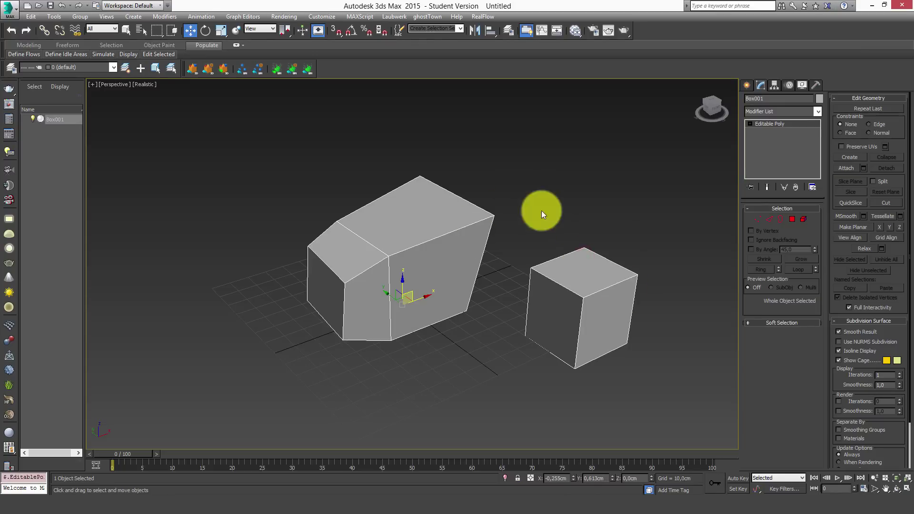
click(626, 173)
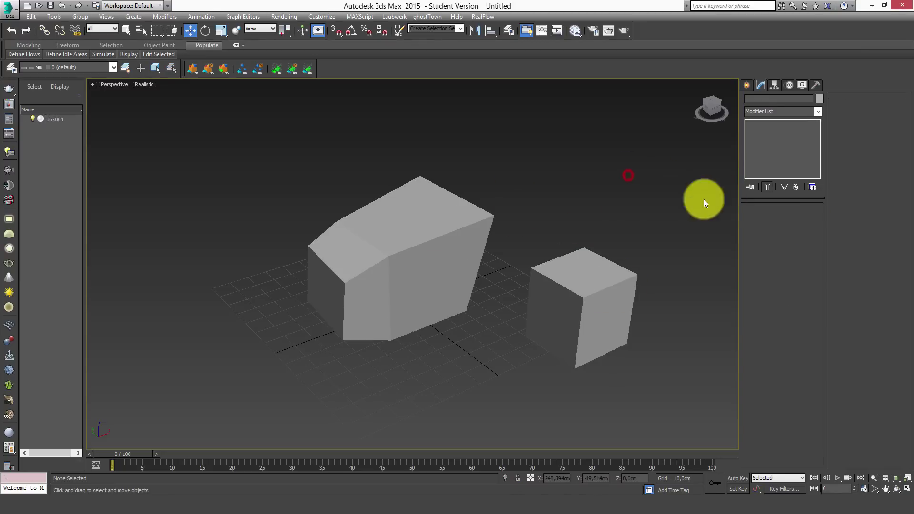
click(619, 287)
click(803, 219)
click(599, 312)
click(420, 288)
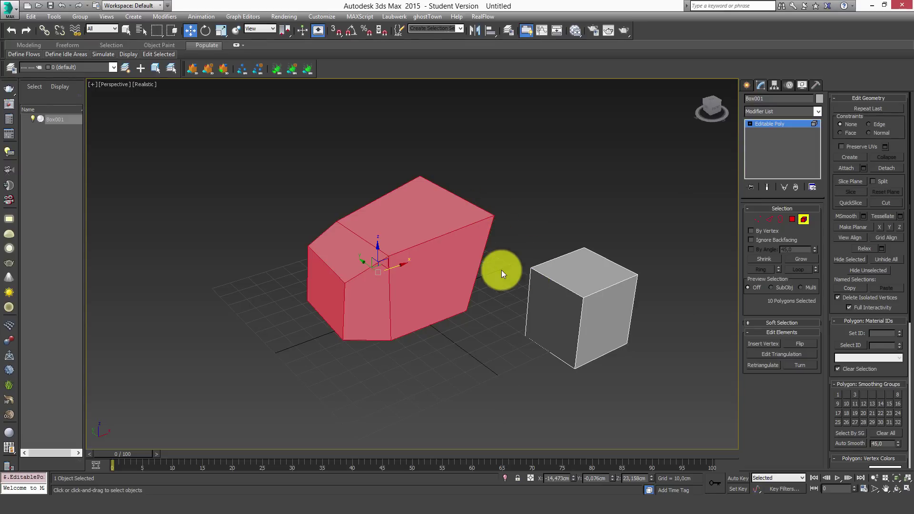
middle_drag(501, 270, 492, 296)
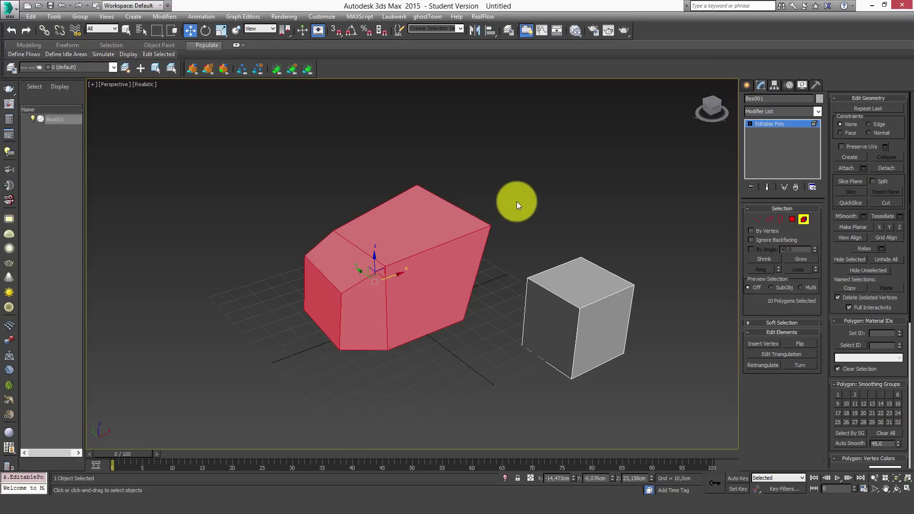
click(788, 126)
click(587, 203)
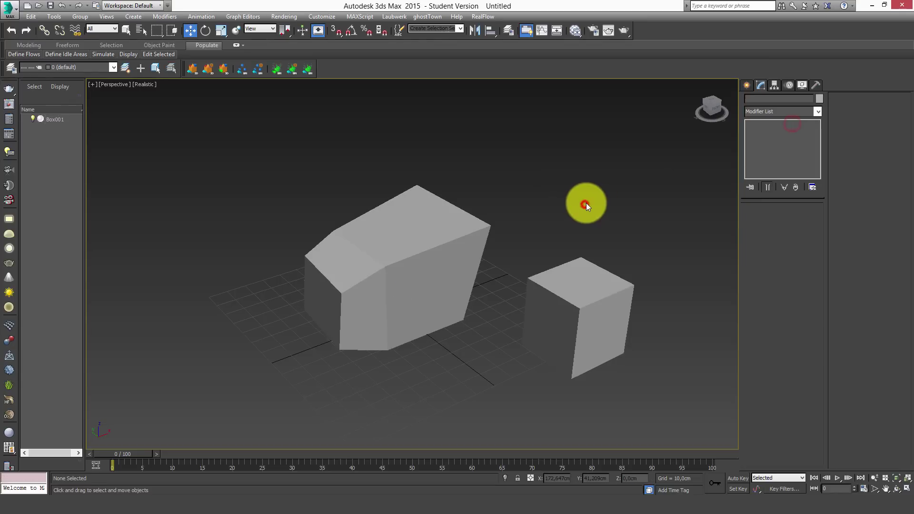